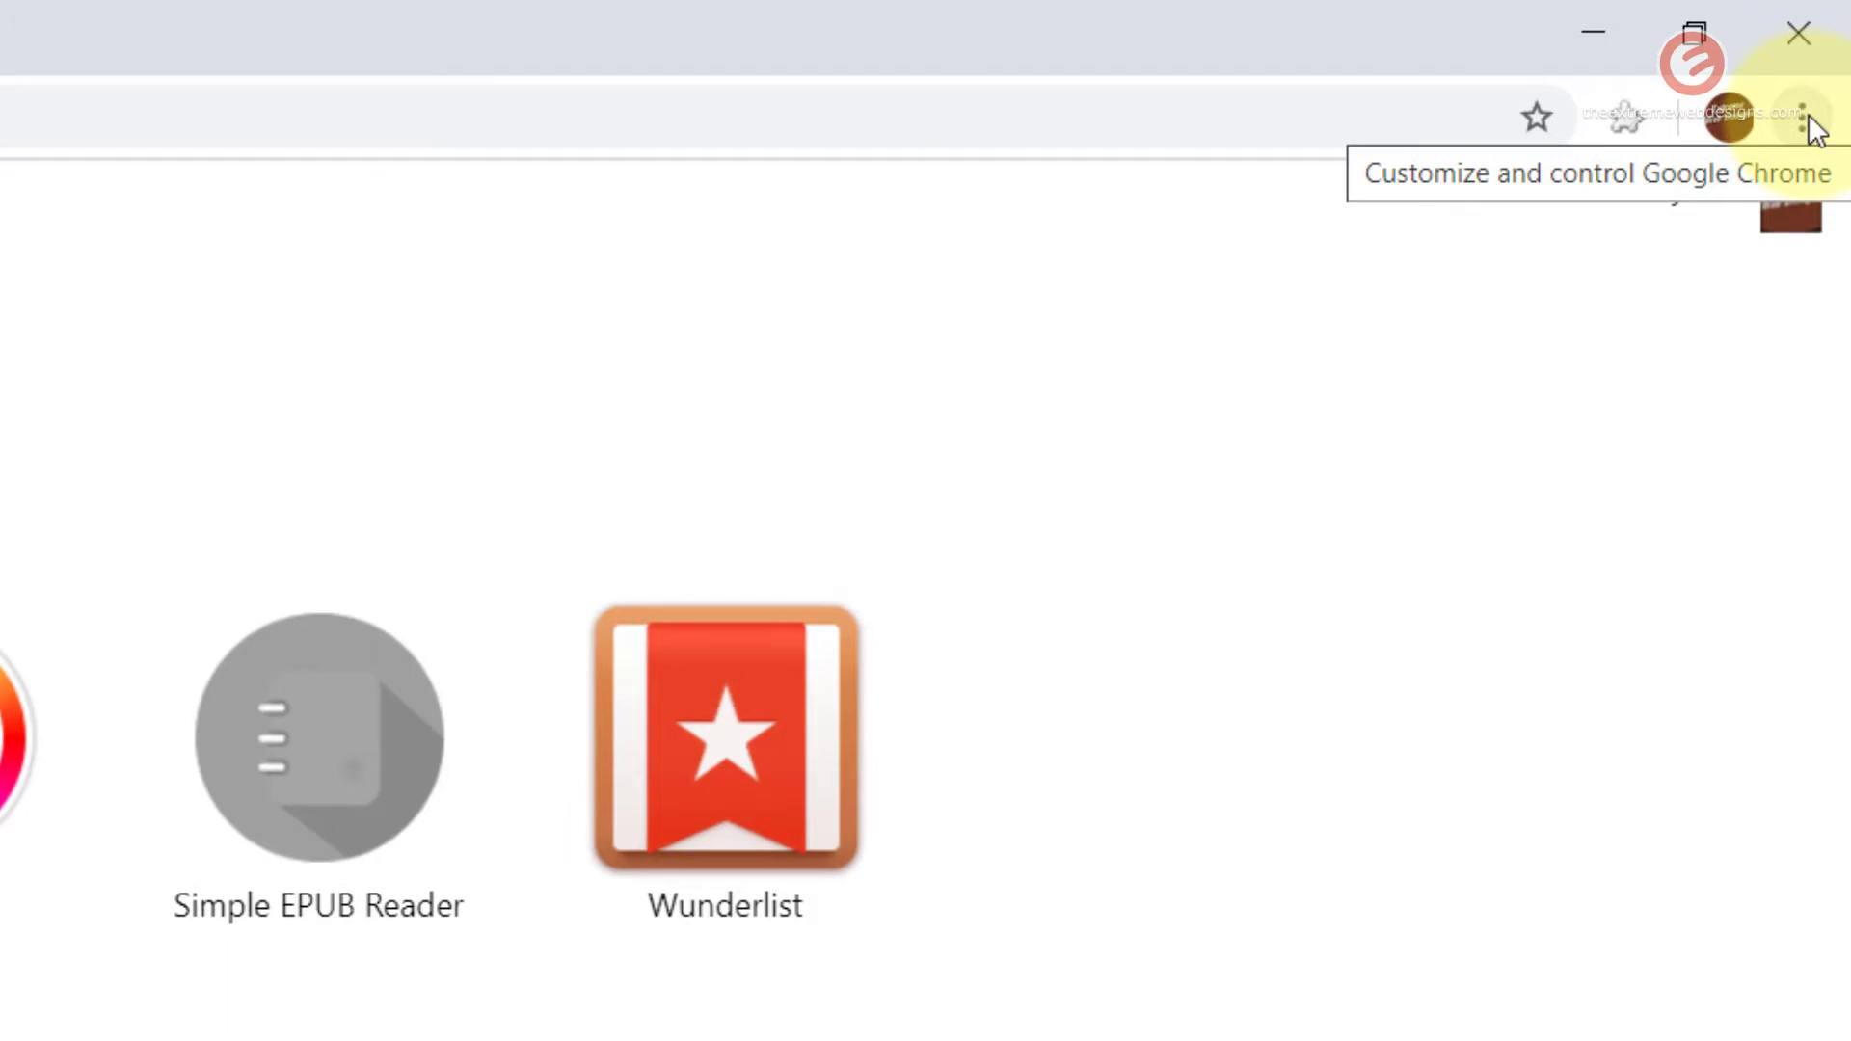
# Go from the Chrome menu to Settings, then to Site Settings under Privacy and security
pyautogui.click(1804, 118)
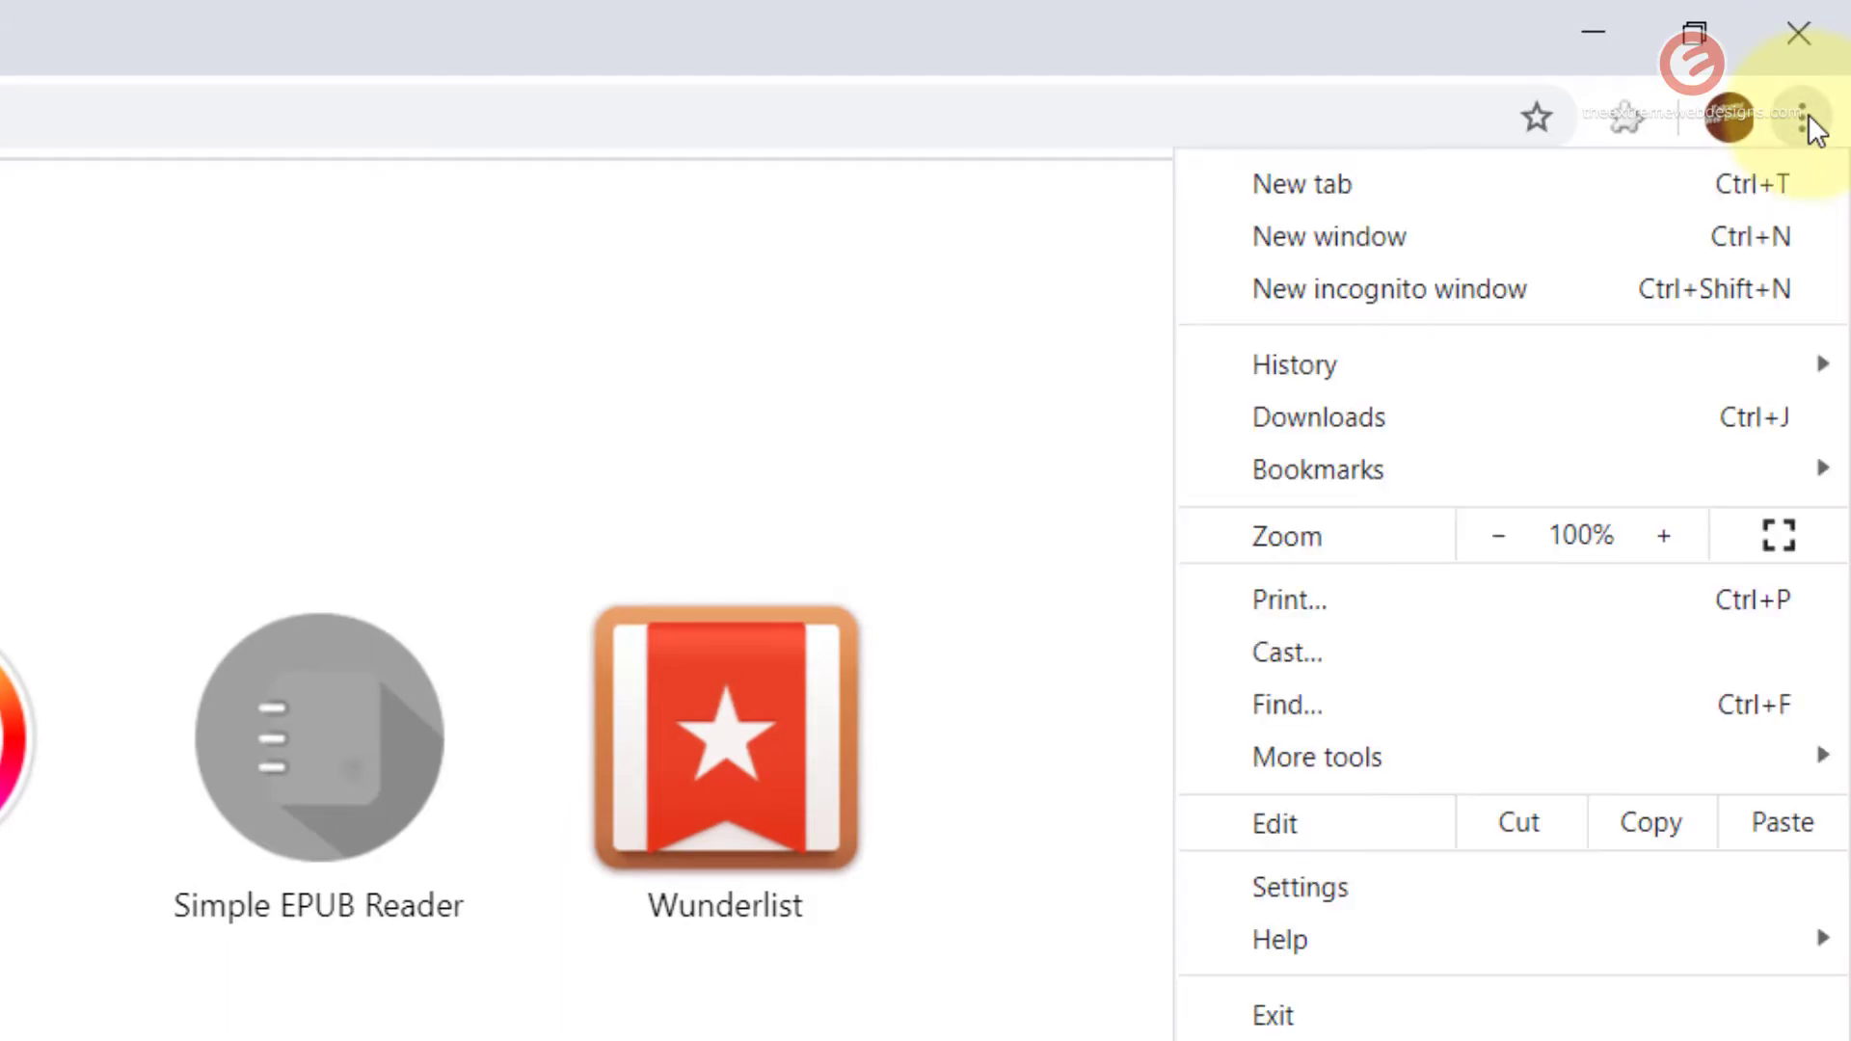
pyautogui.click(1654, 889)
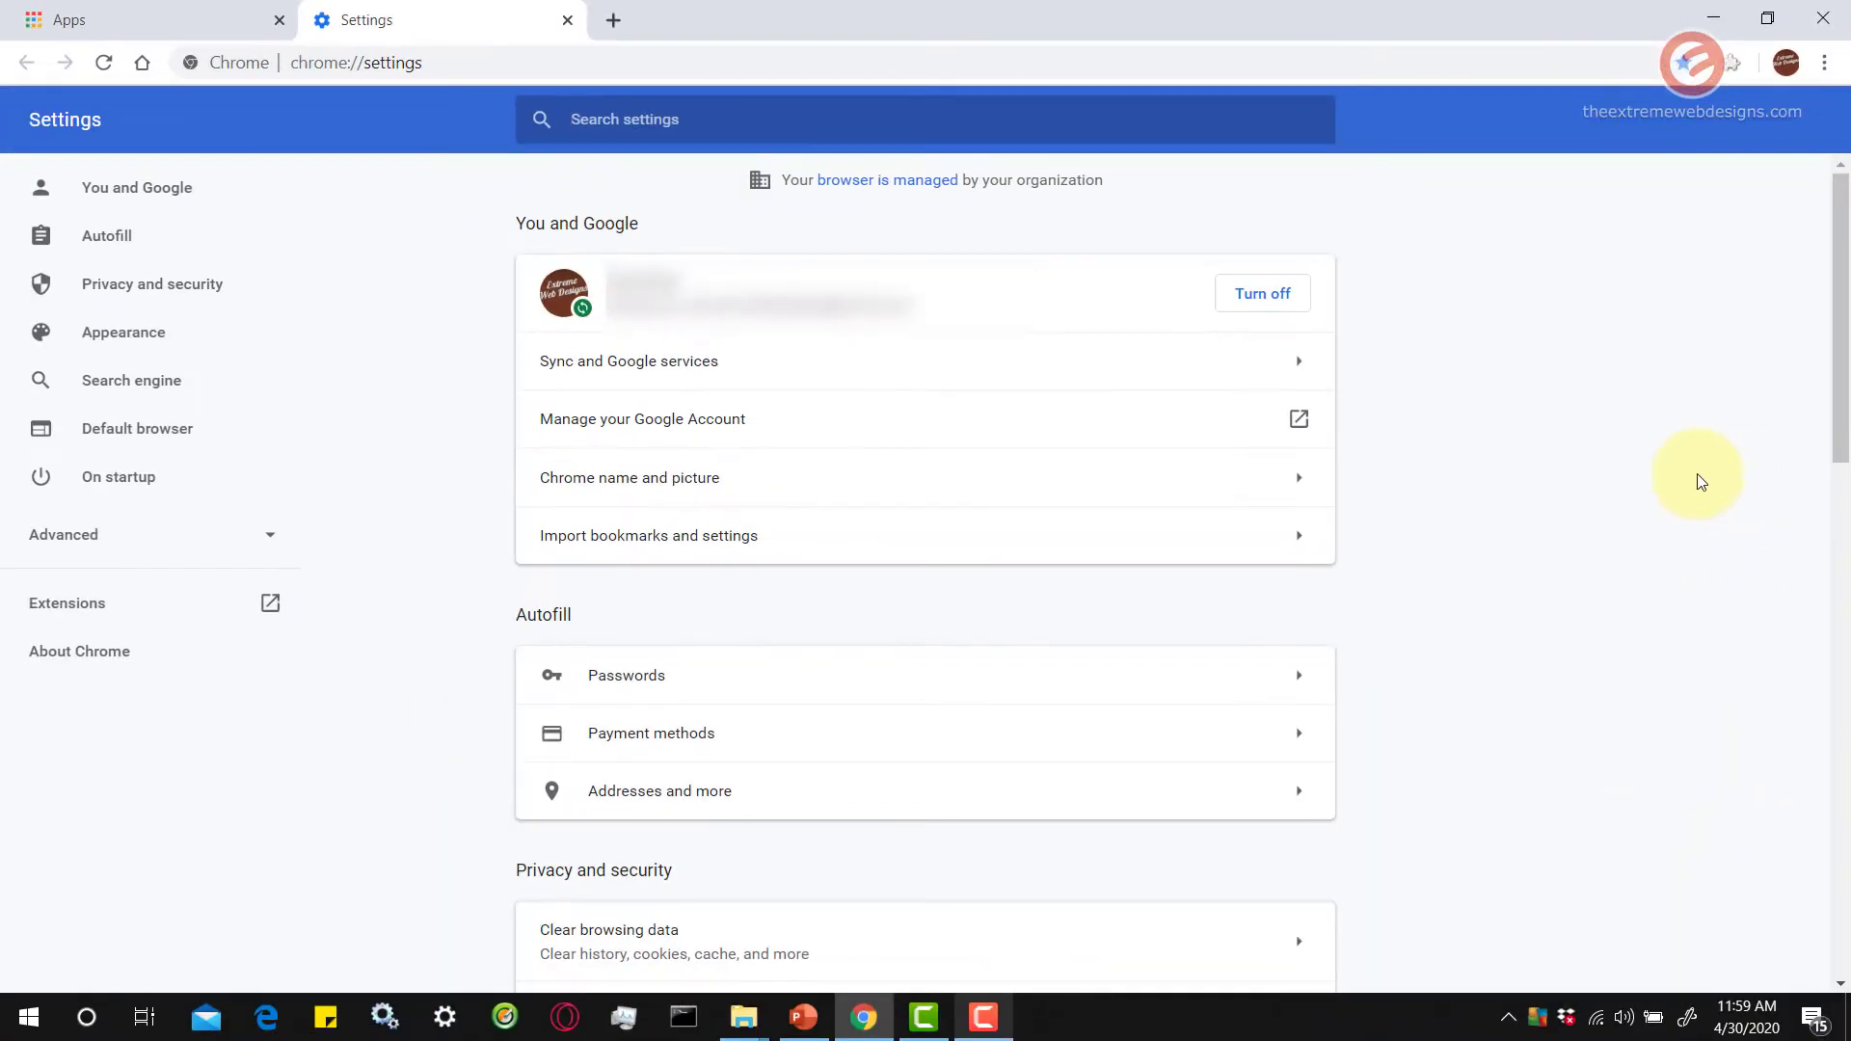
pyautogui.scroll(-1, 1627, 504)
pyautogui.scroll(-3, 1625, 517)
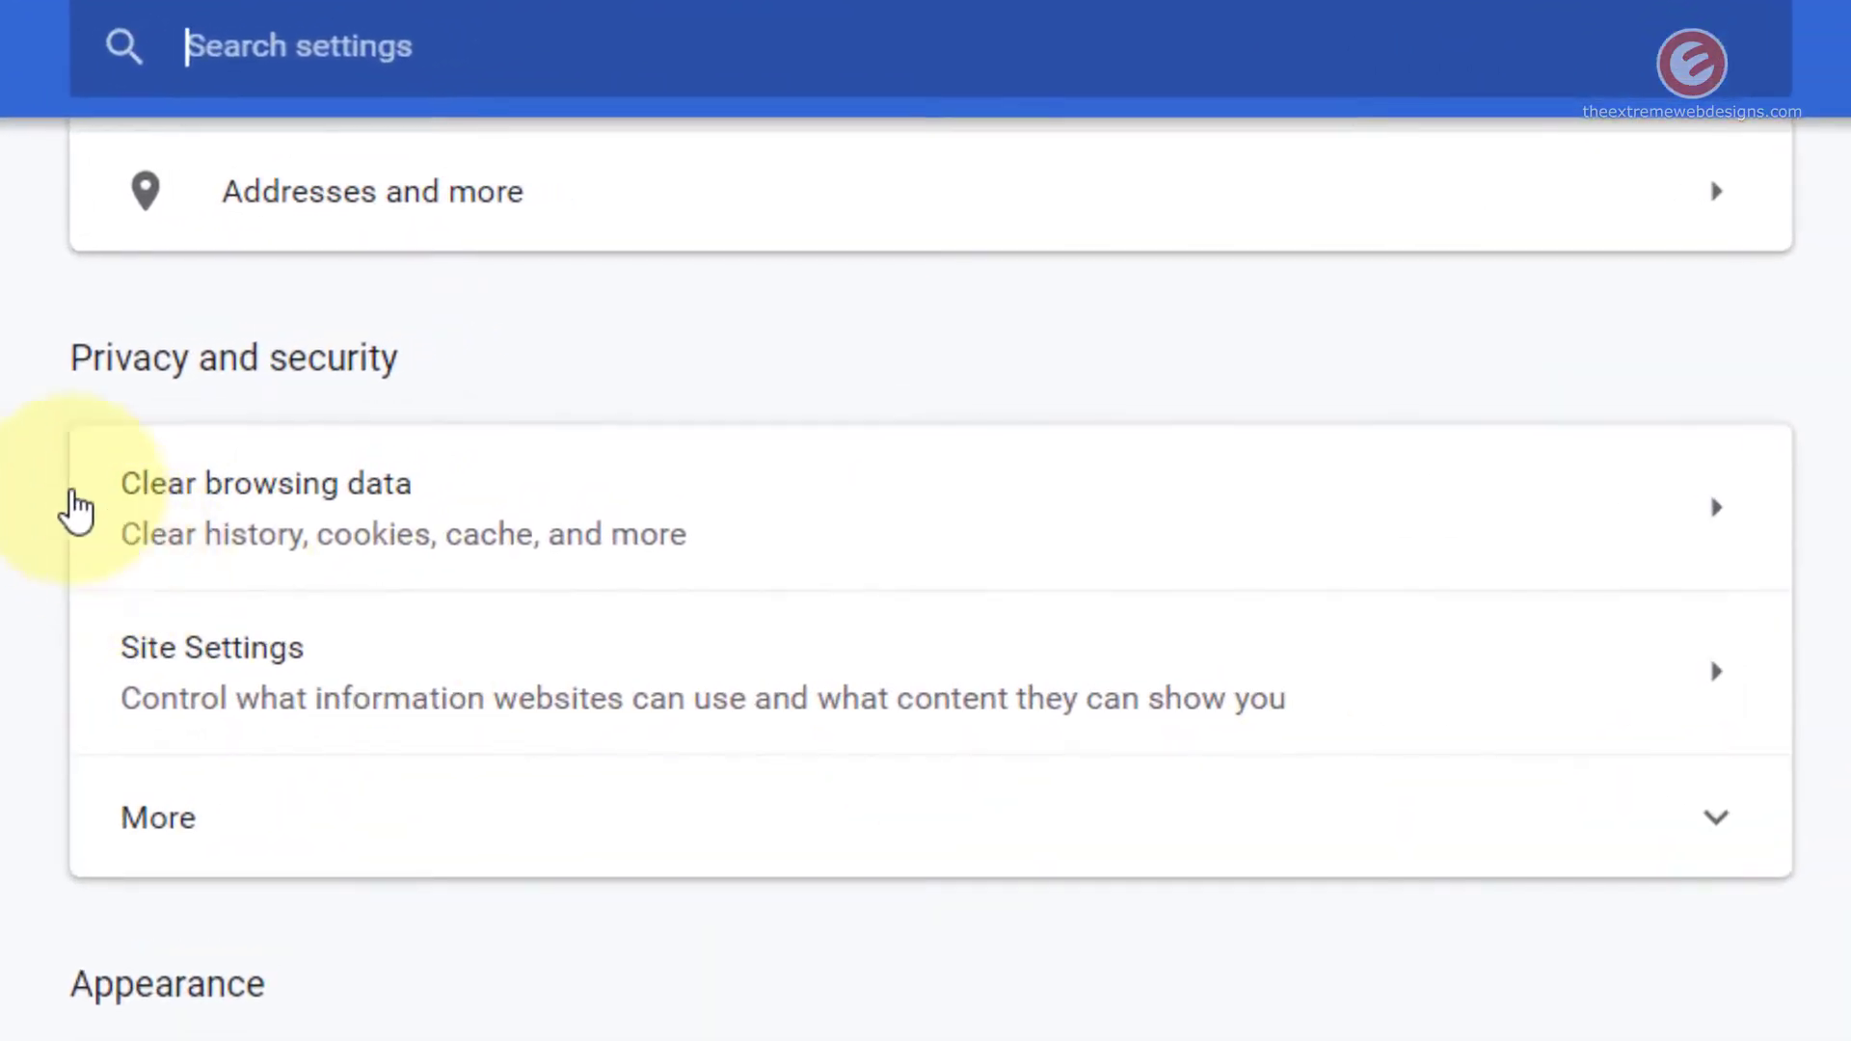
pyautogui.moveTo(92, 371); pyautogui.dragTo(446, 396)
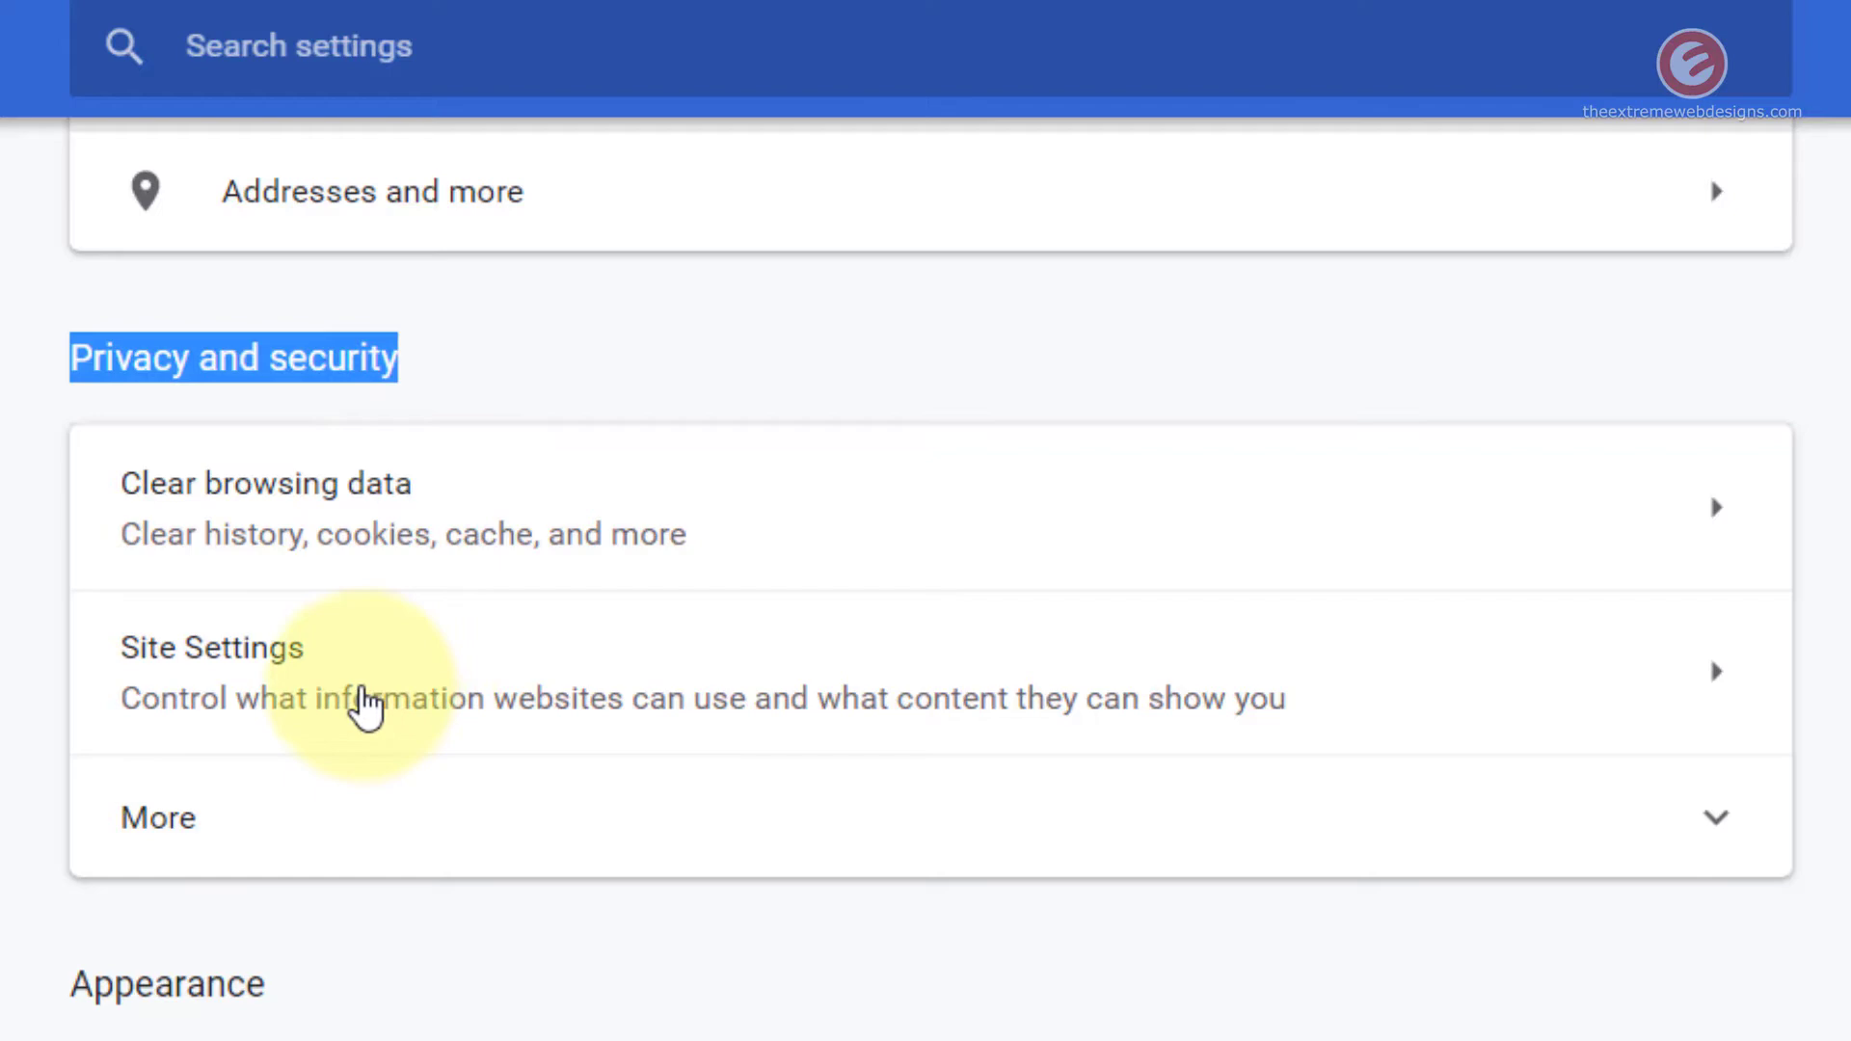
pyautogui.click(367, 704)
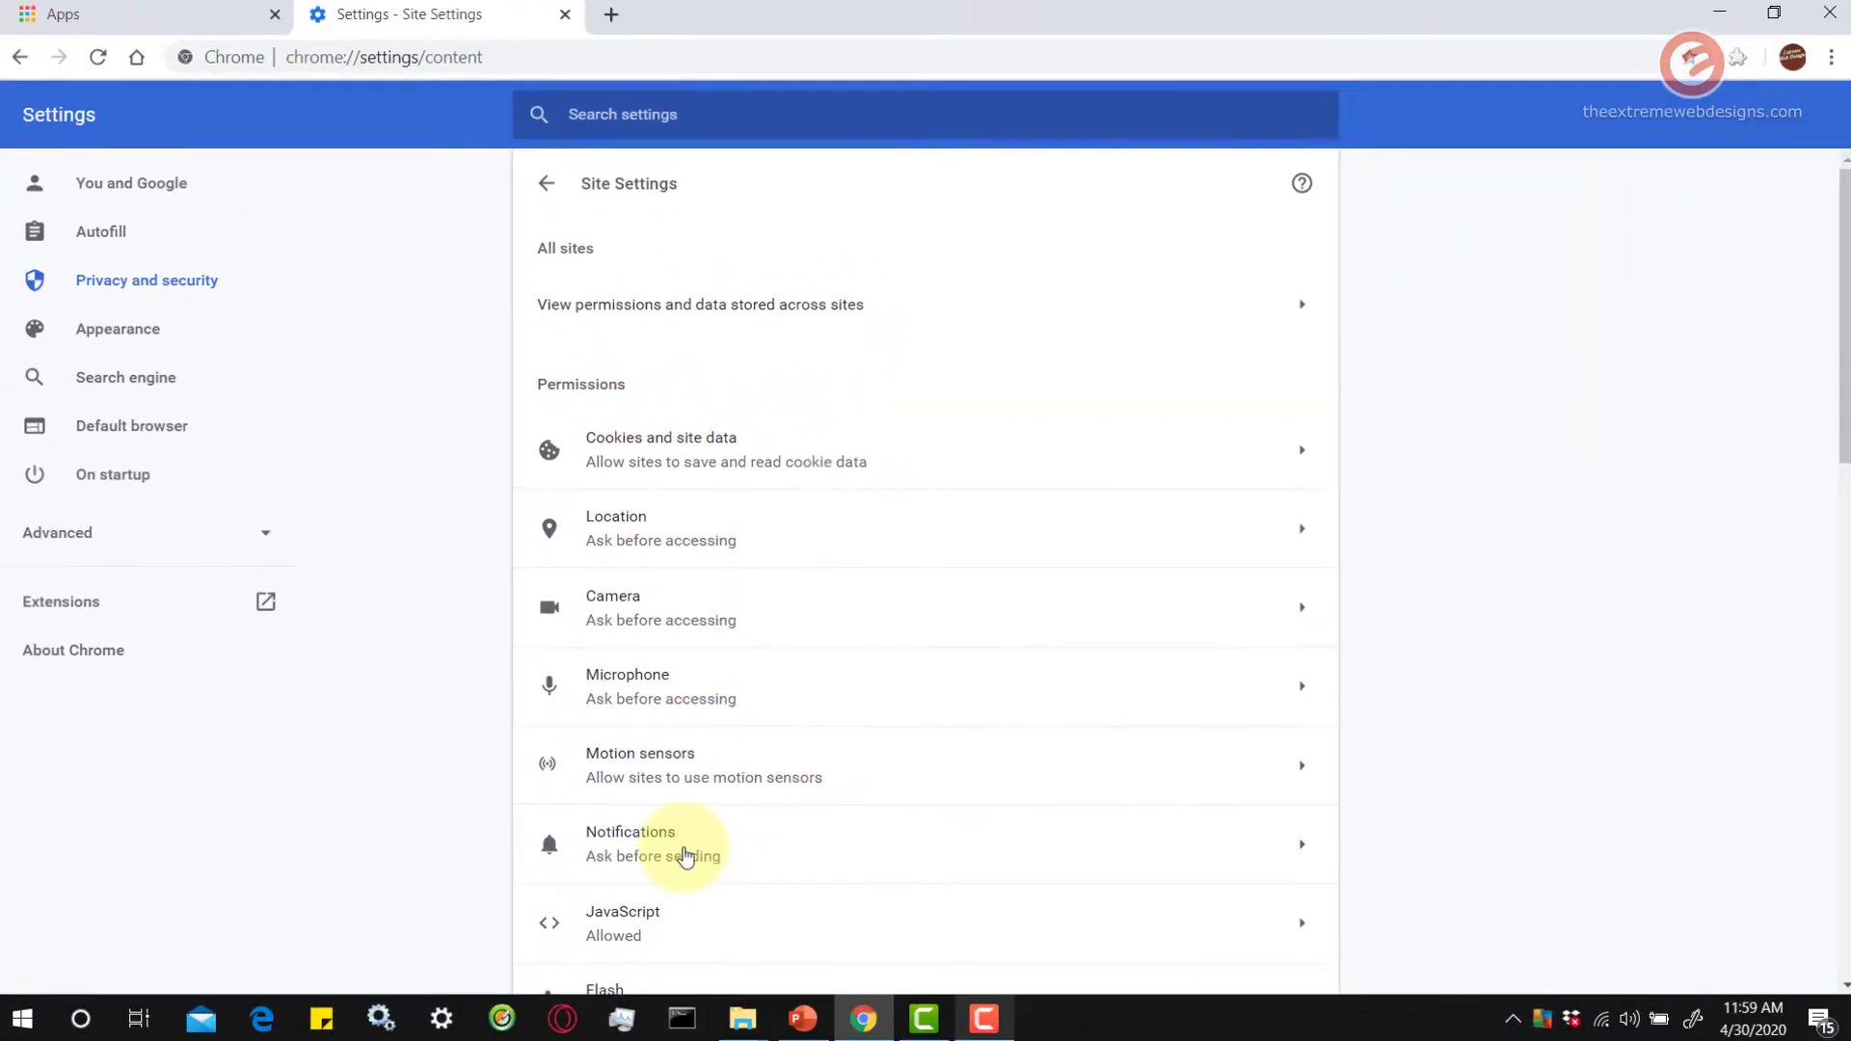
# Open Notifications permissions and point out the Block and Allow site lists
pyautogui.click(686, 856)
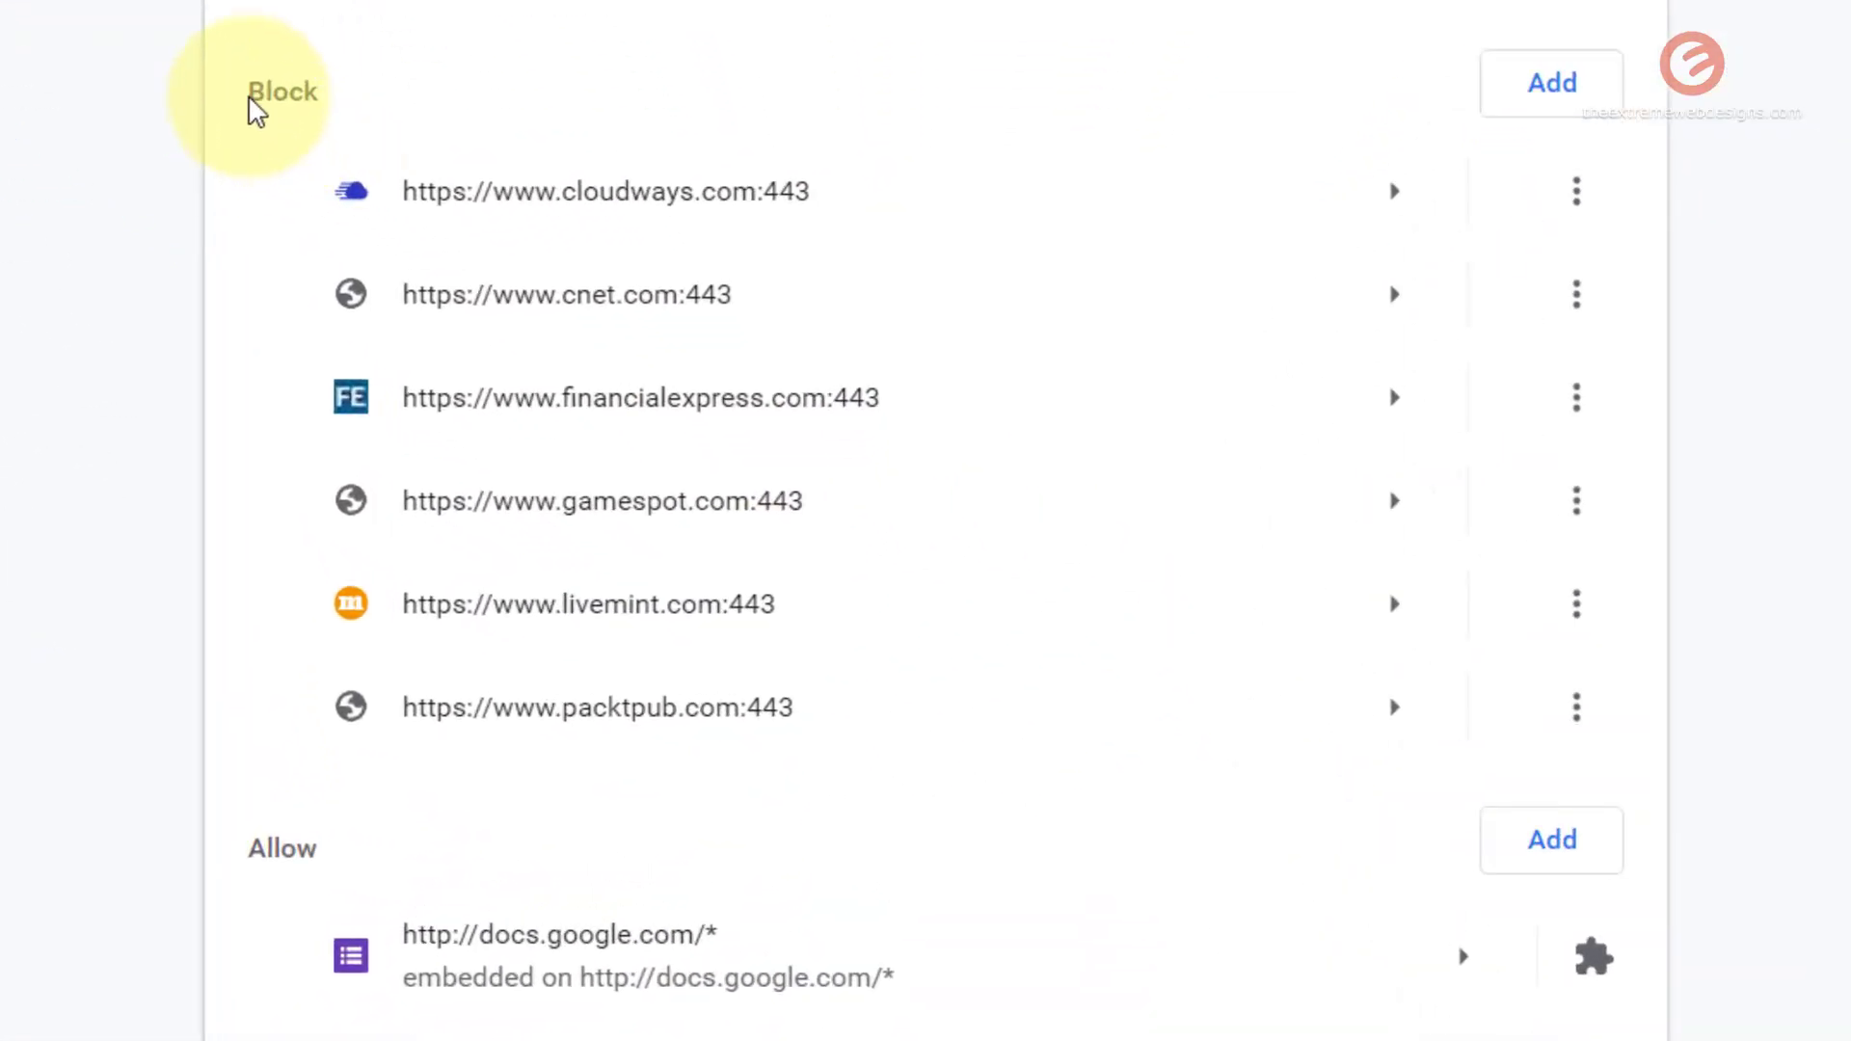
pyautogui.moveTo(249, 99); pyautogui.dragTo(385, 111)
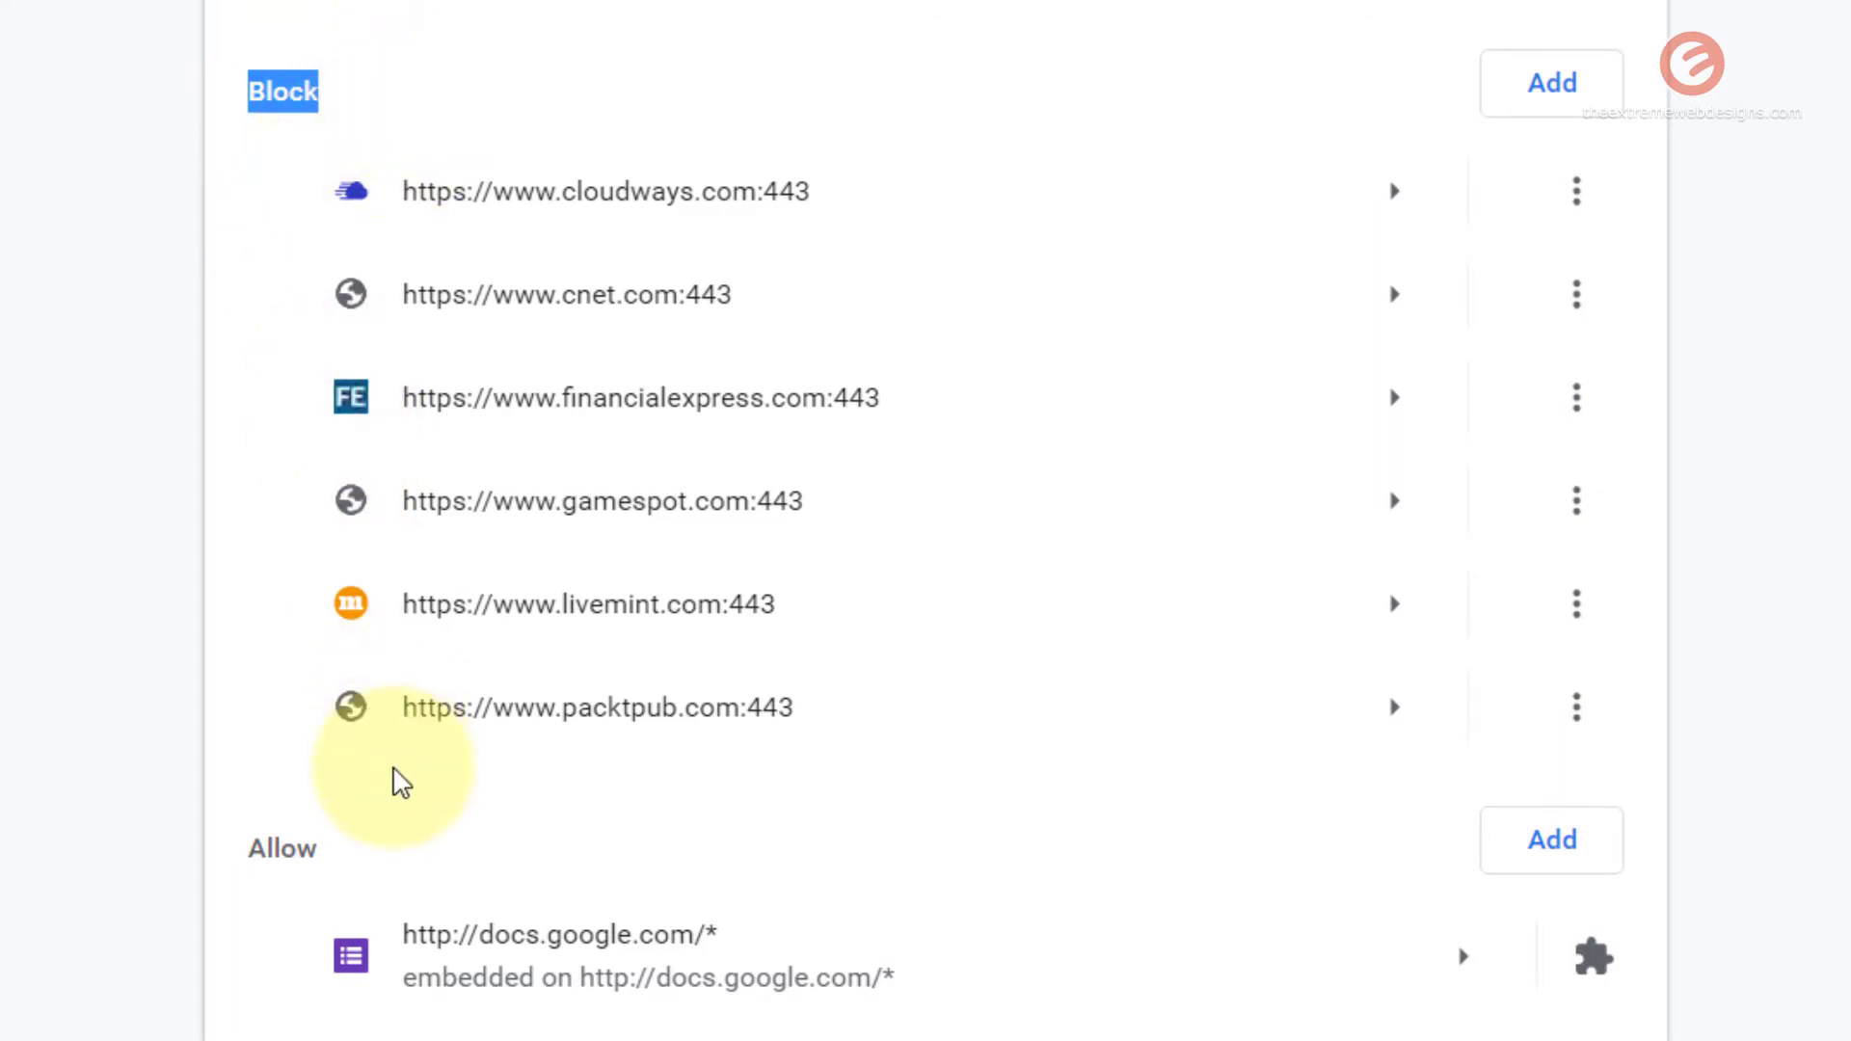
pyautogui.moveTo(249, 848); pyautogui.dragTo(317, 850)
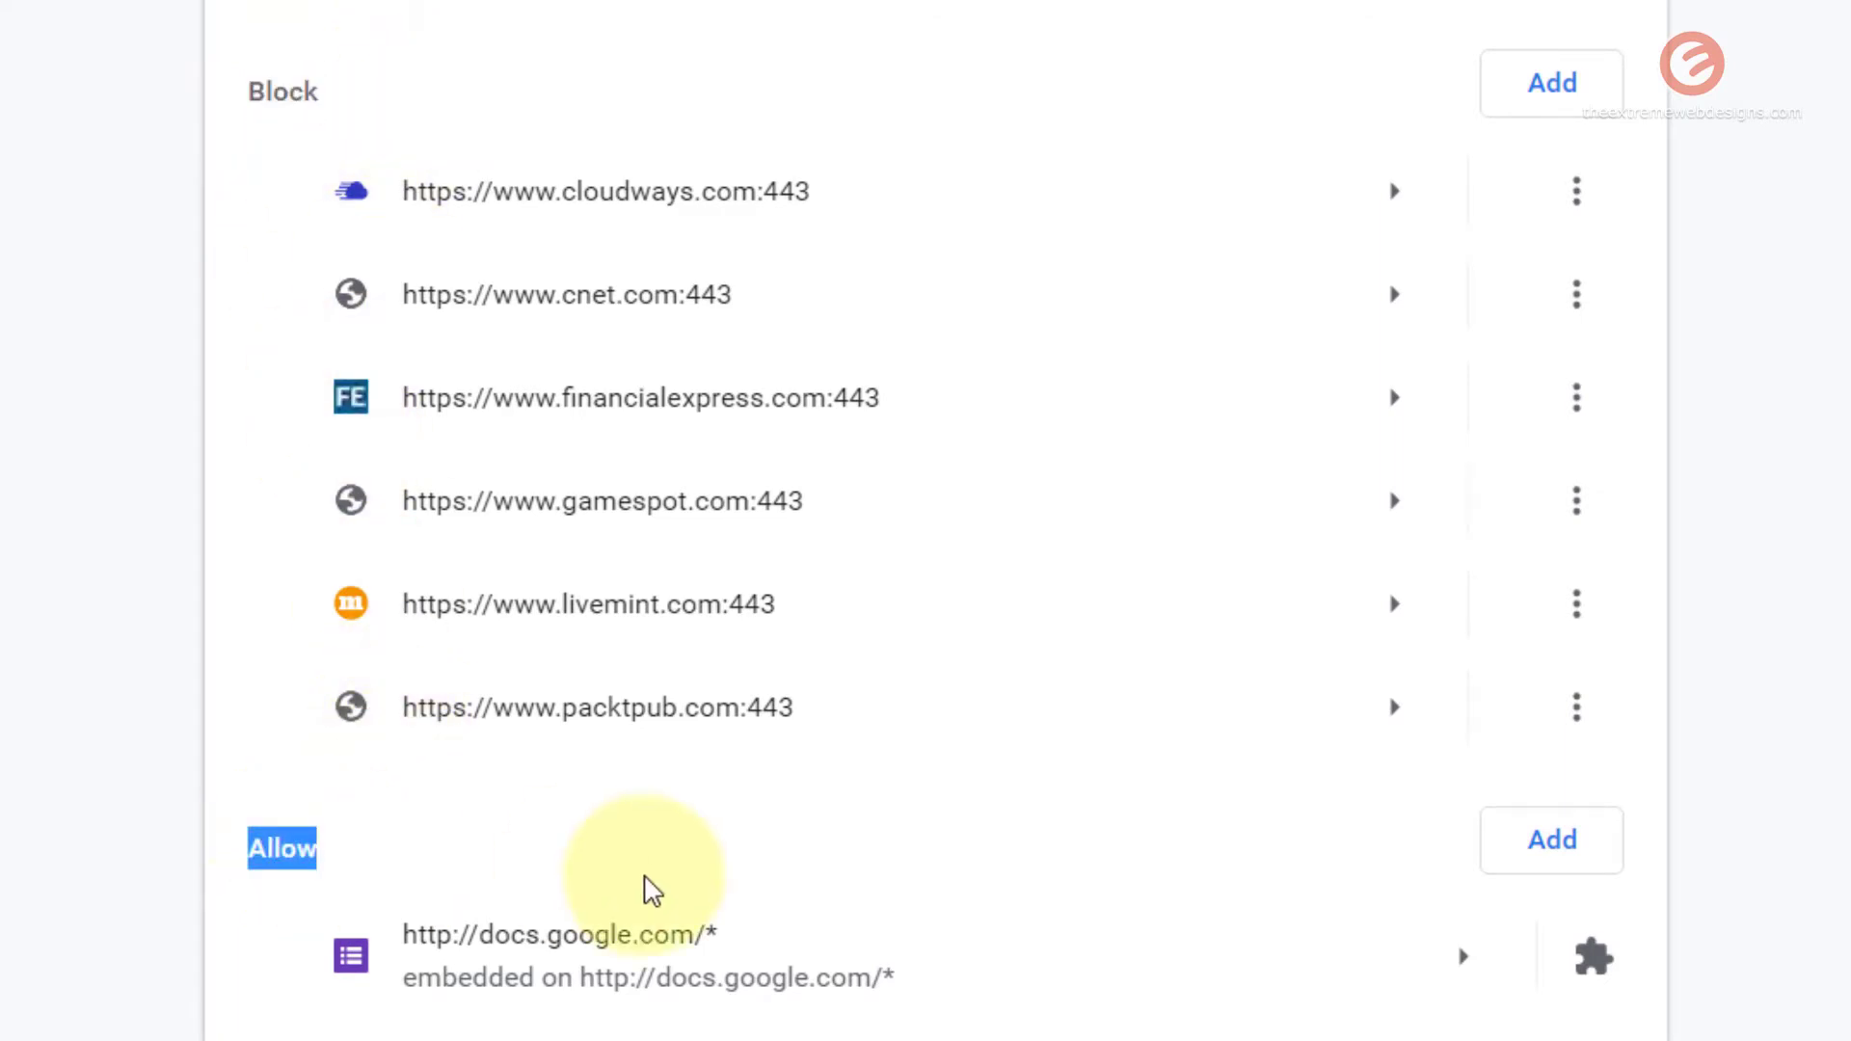
pyautogui.click(327, 99)
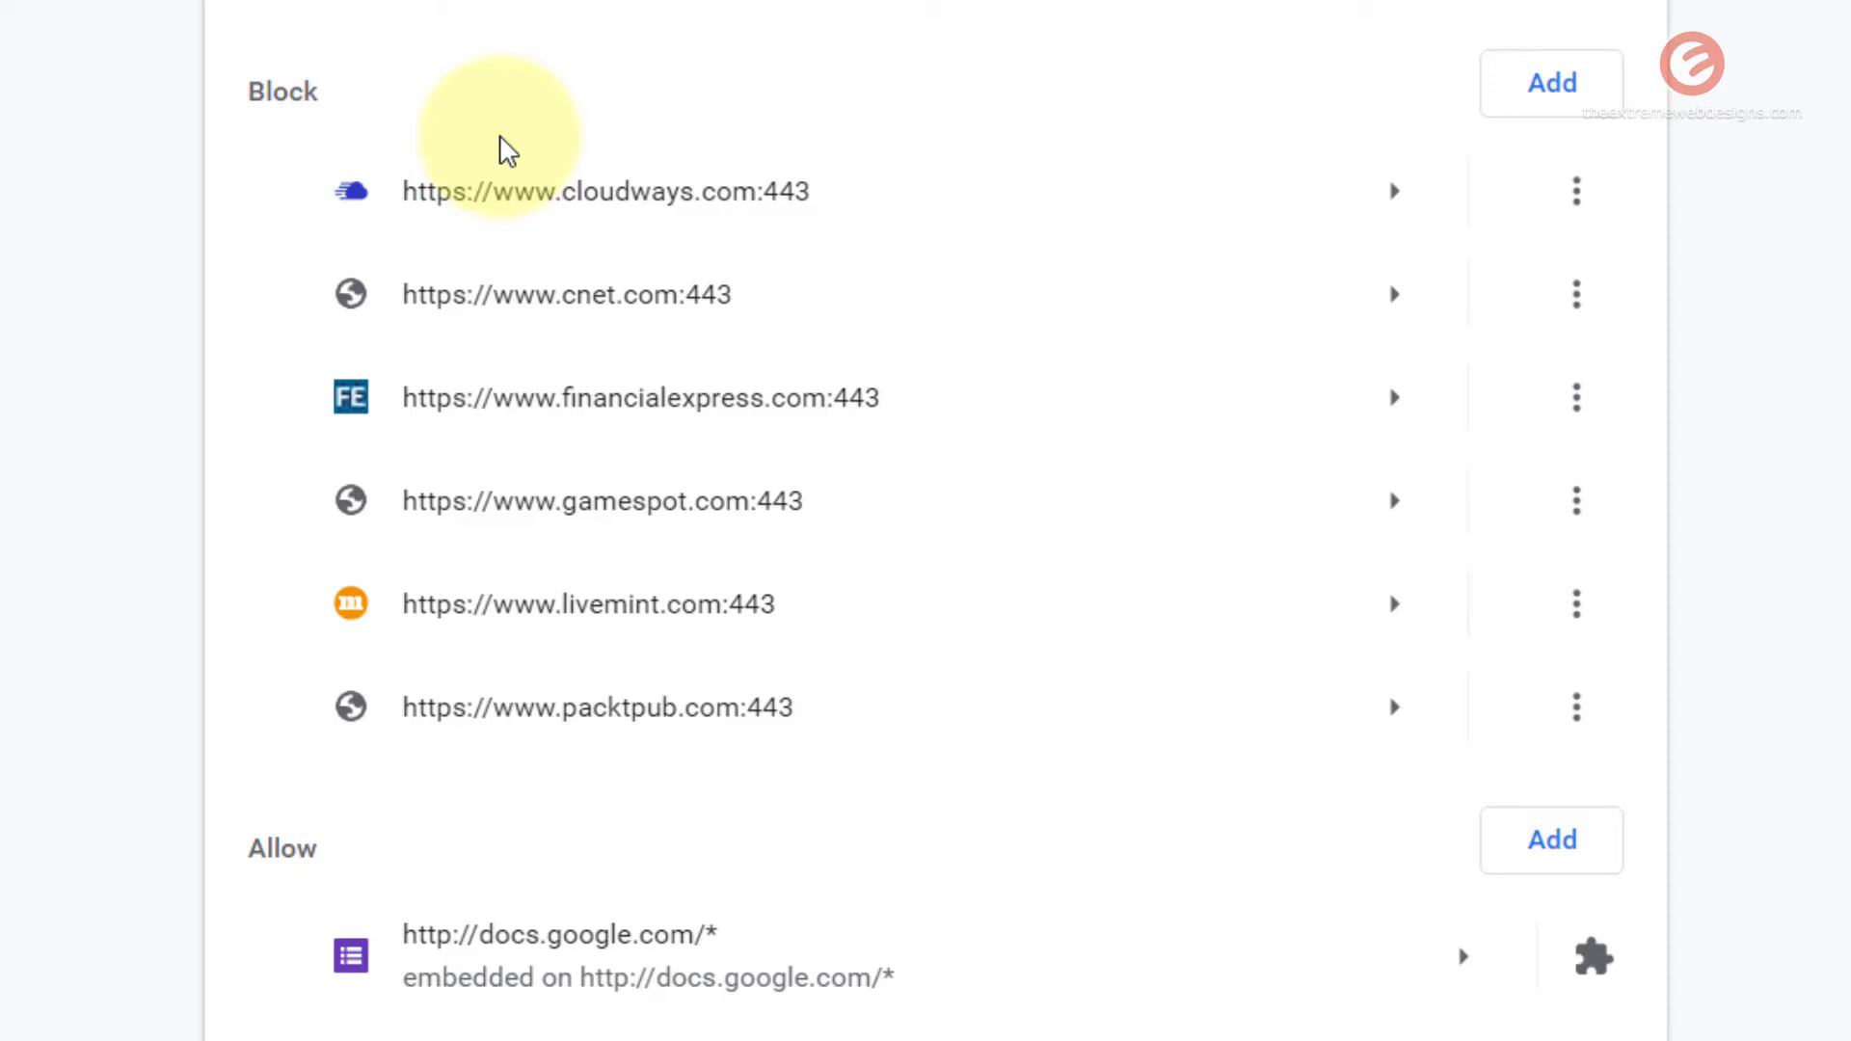
pyautogui.click(1564, 95)
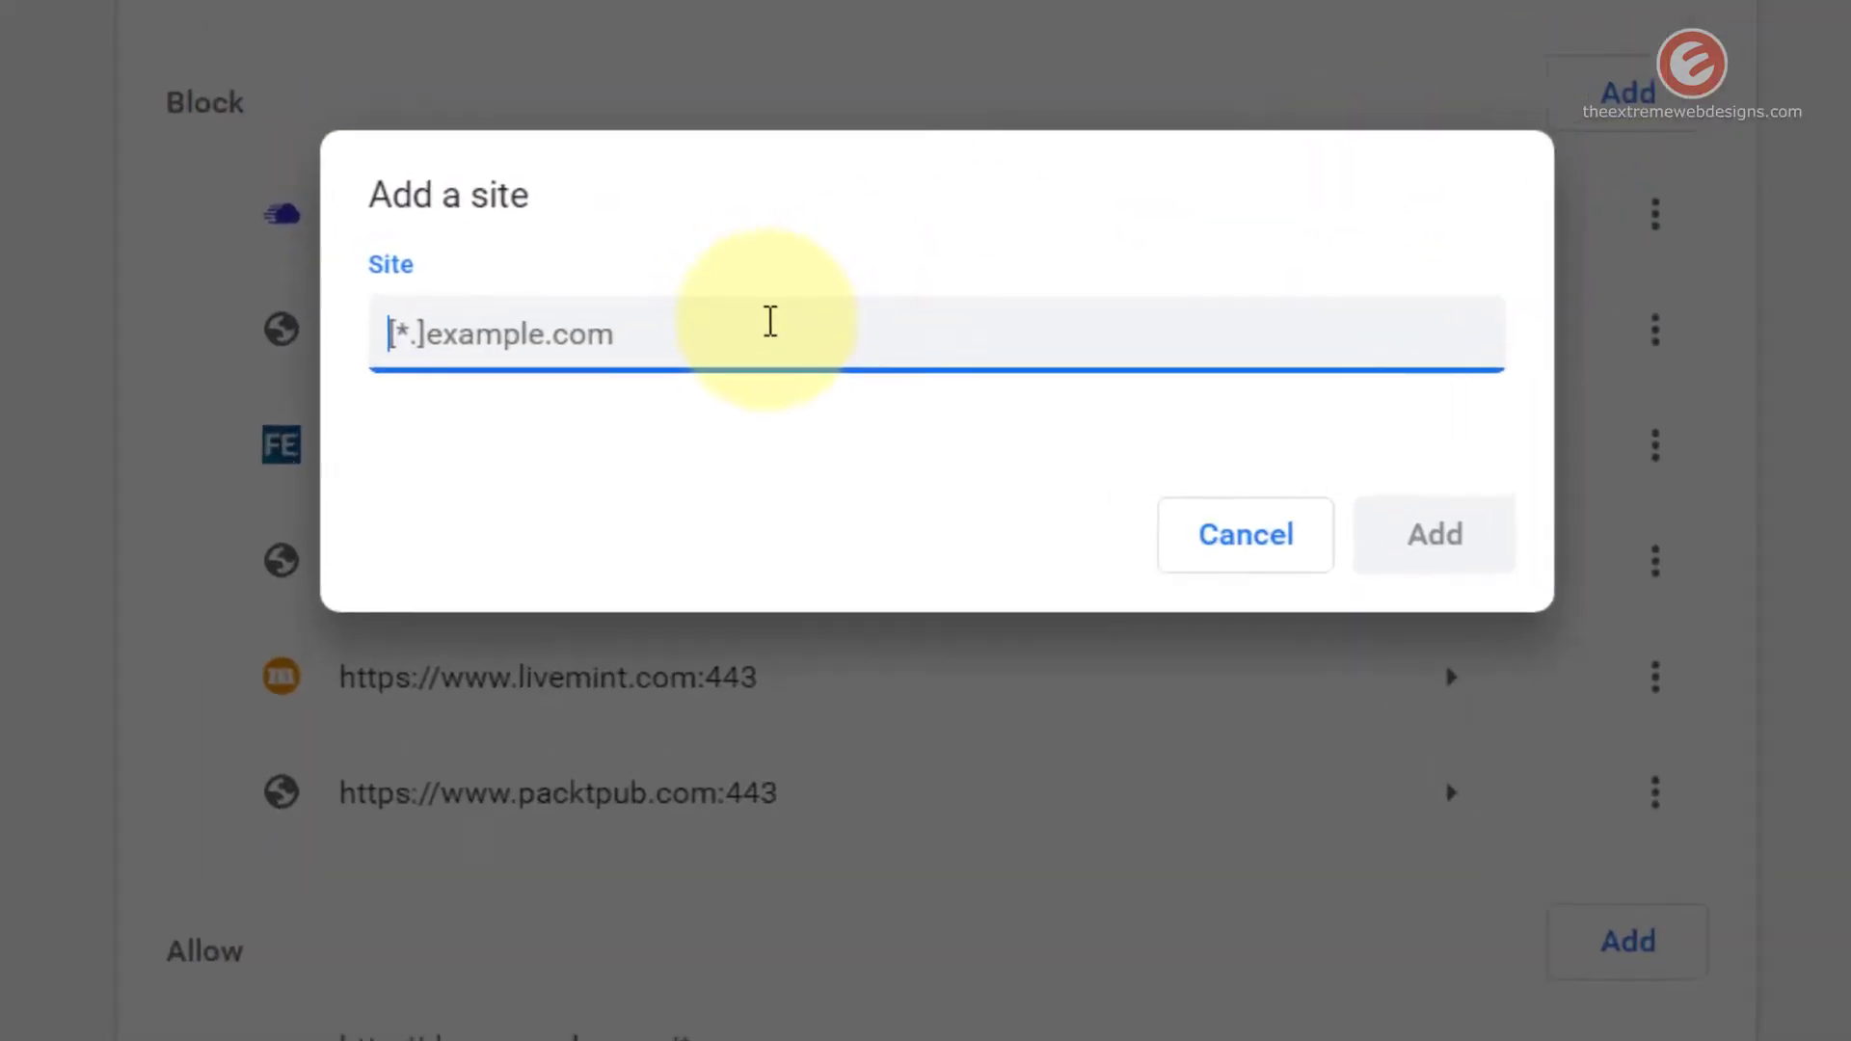
pyautogui.write('https')
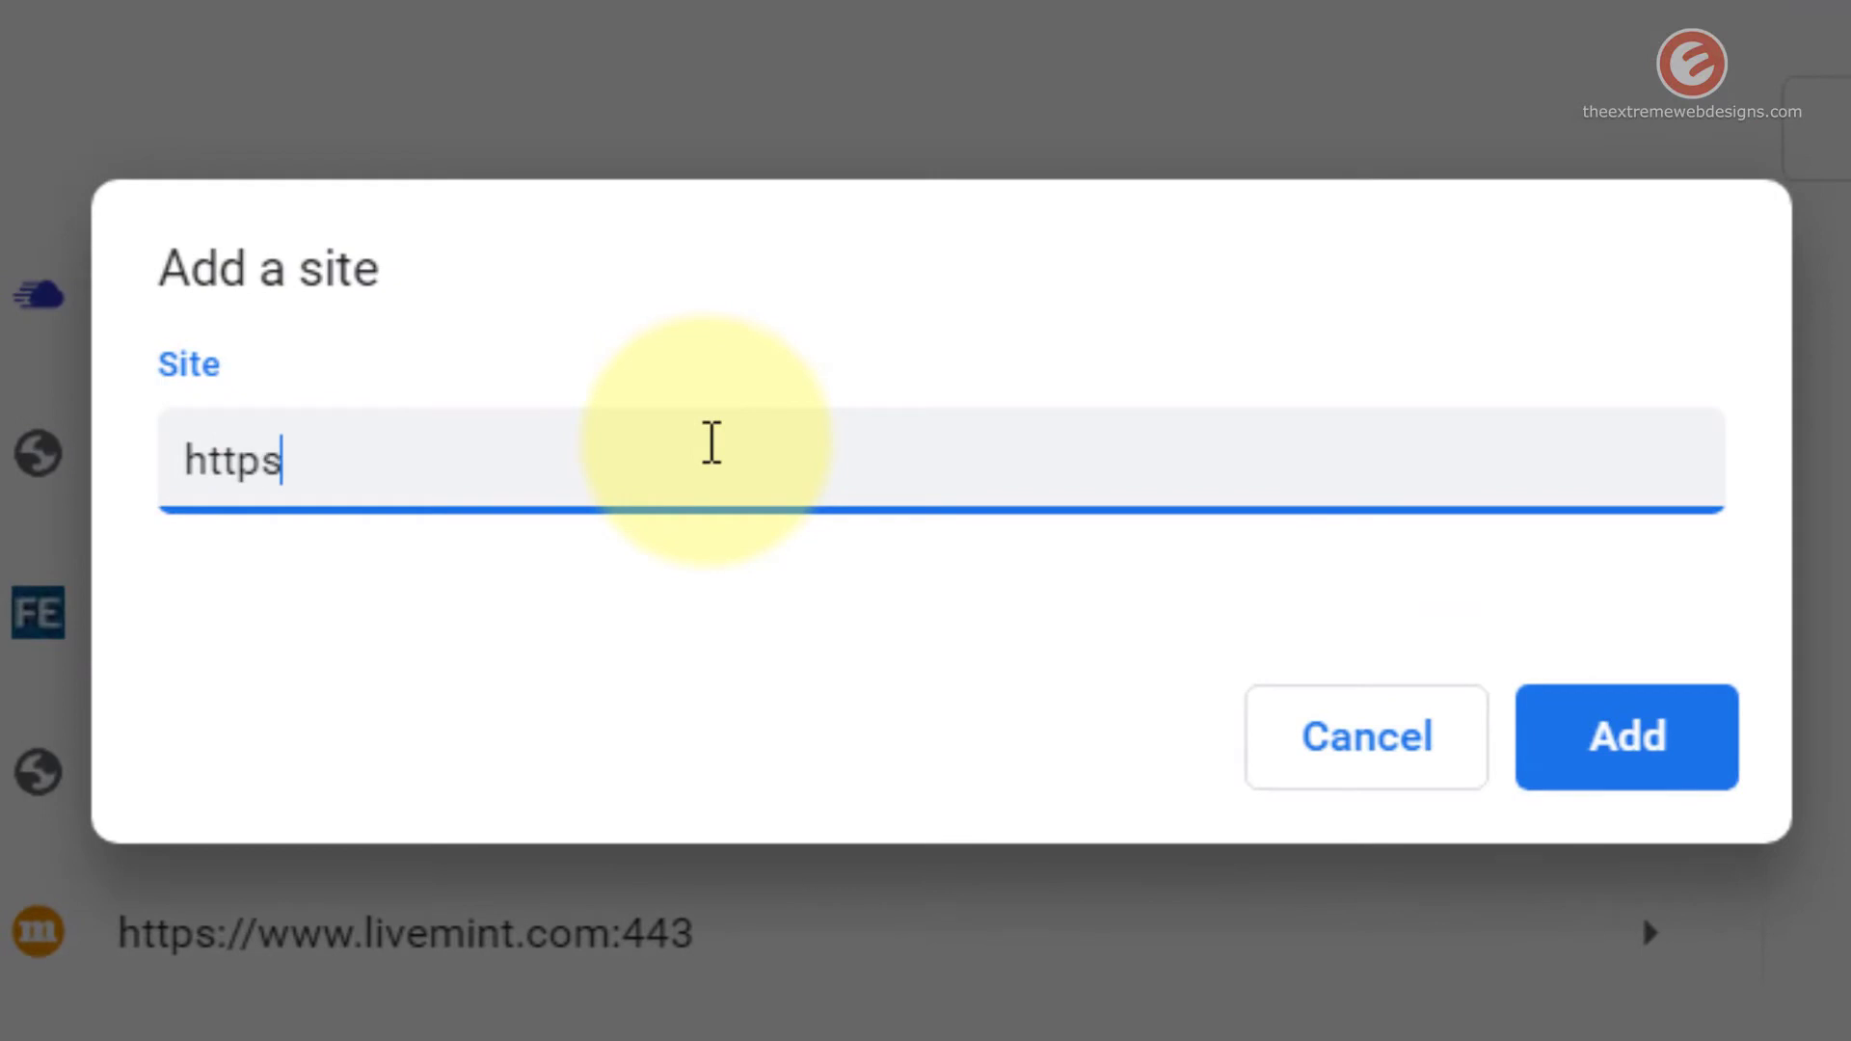
pyautogui.write('://')
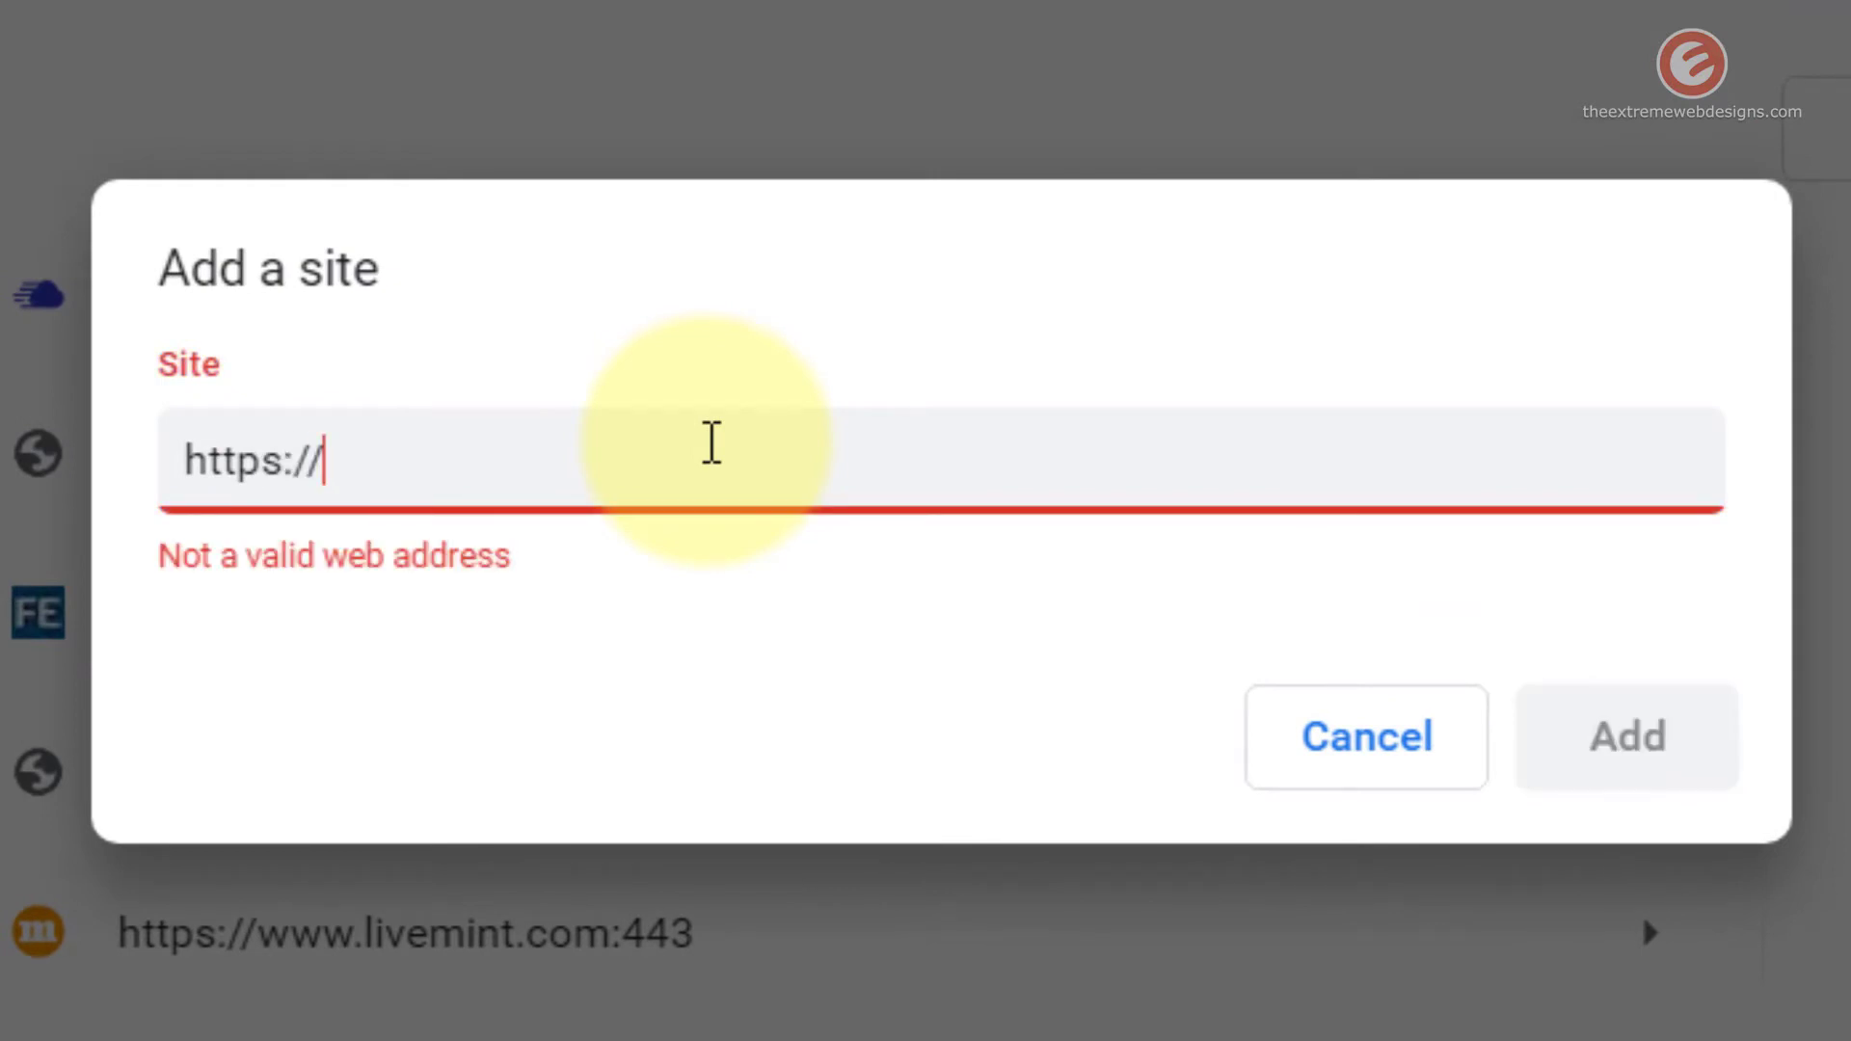
pyautogui.write('apple.com:443')
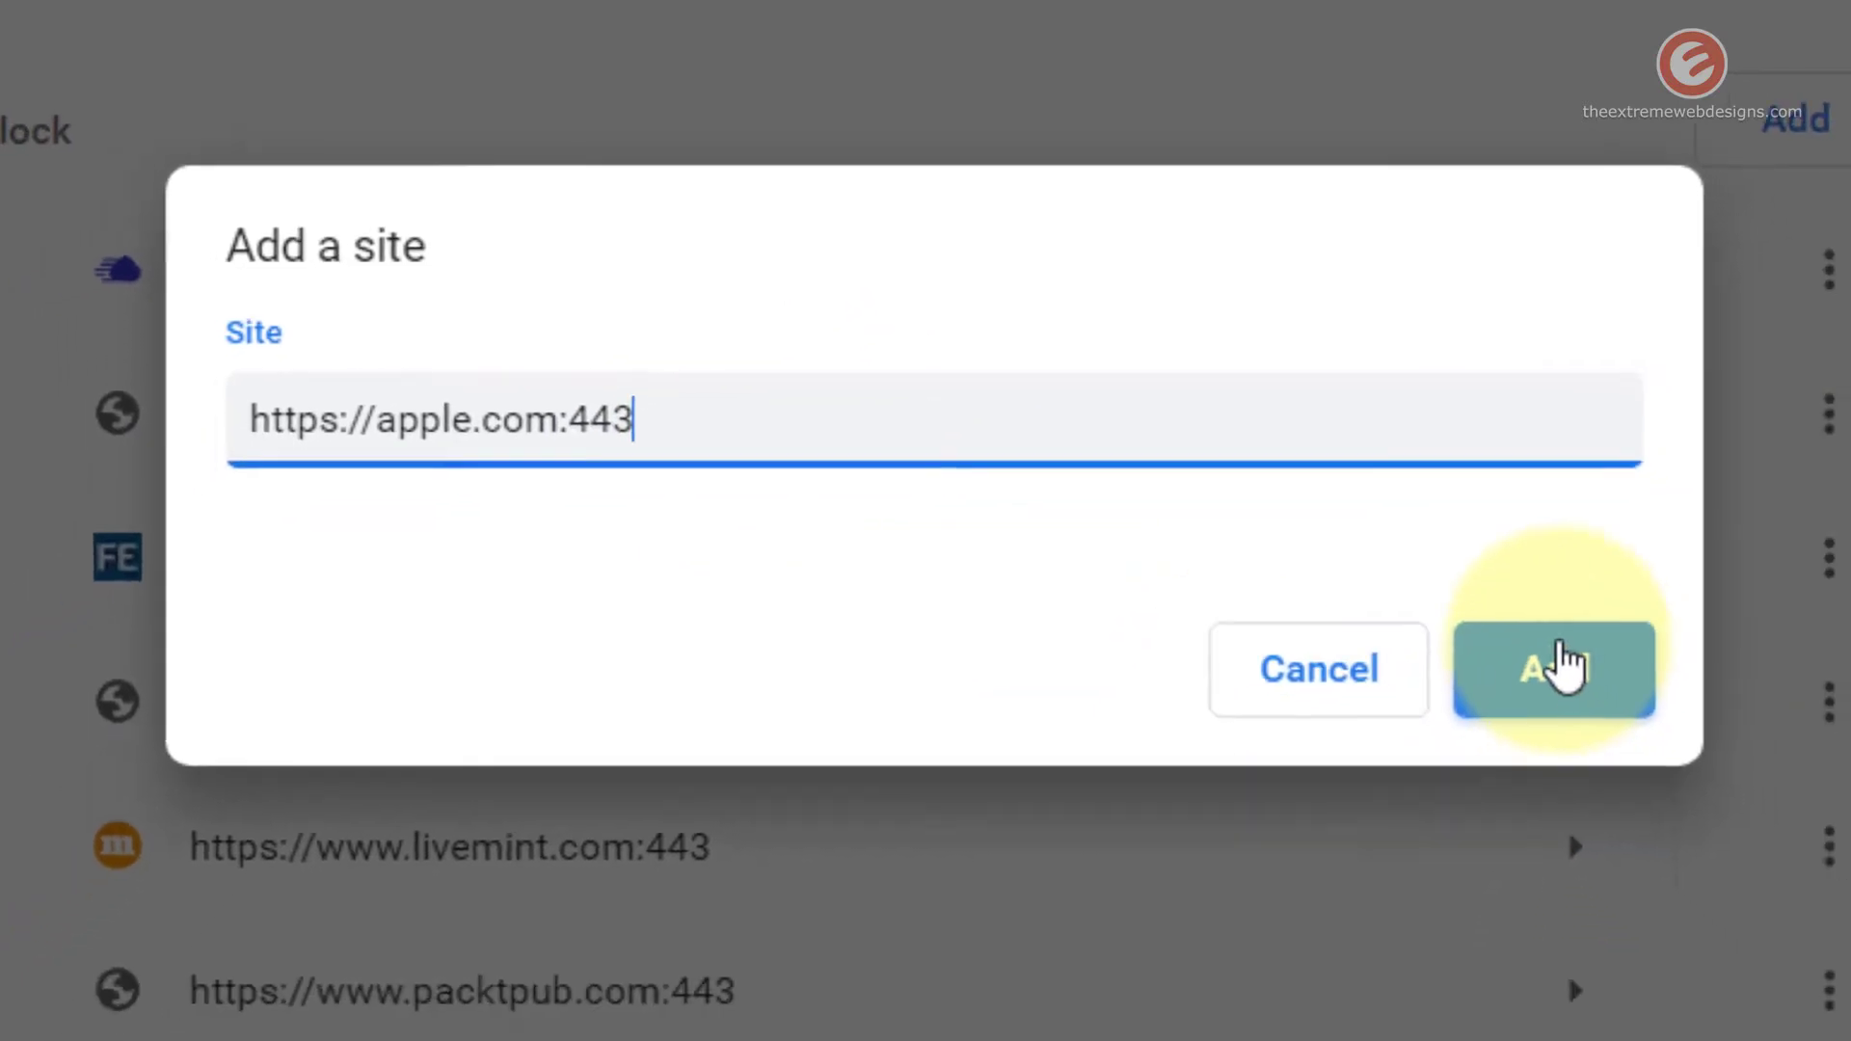
pyautogui.click(1628, 737)
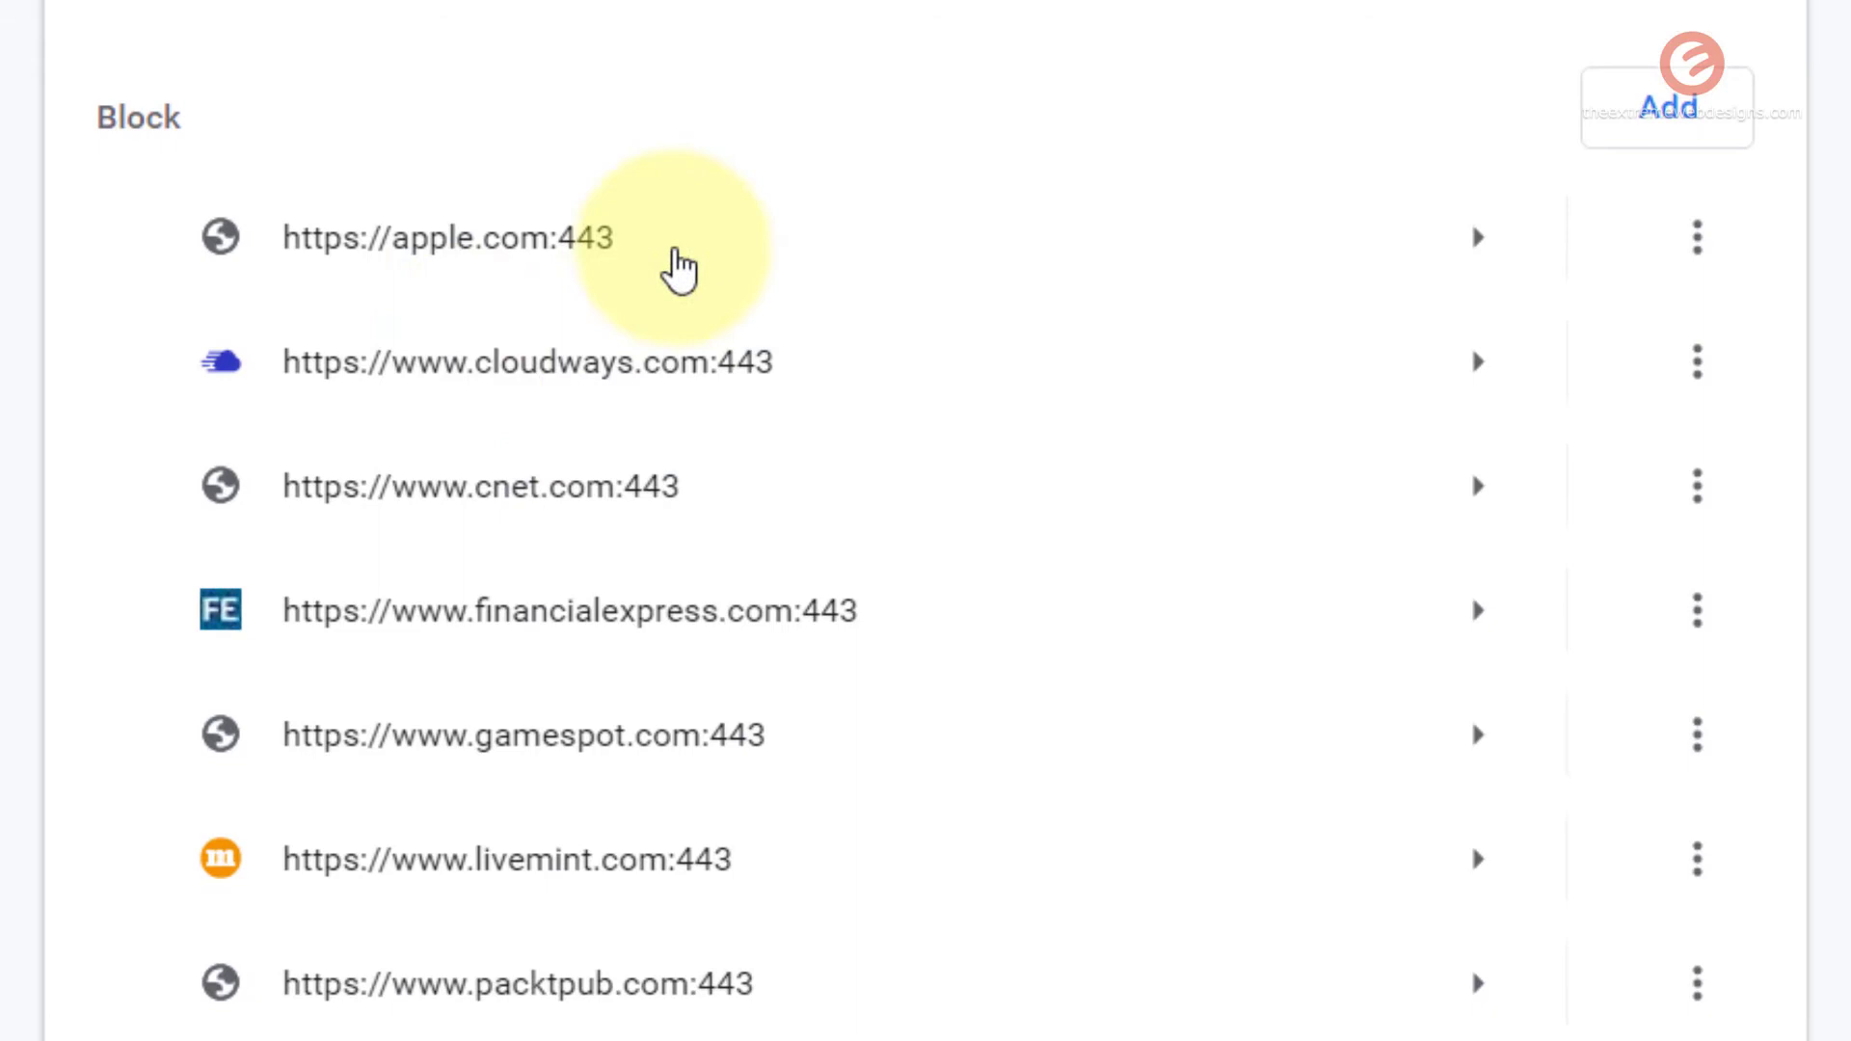
pyautogui.moveTo(674, 240); pyautogui.dragTo(283, 240)
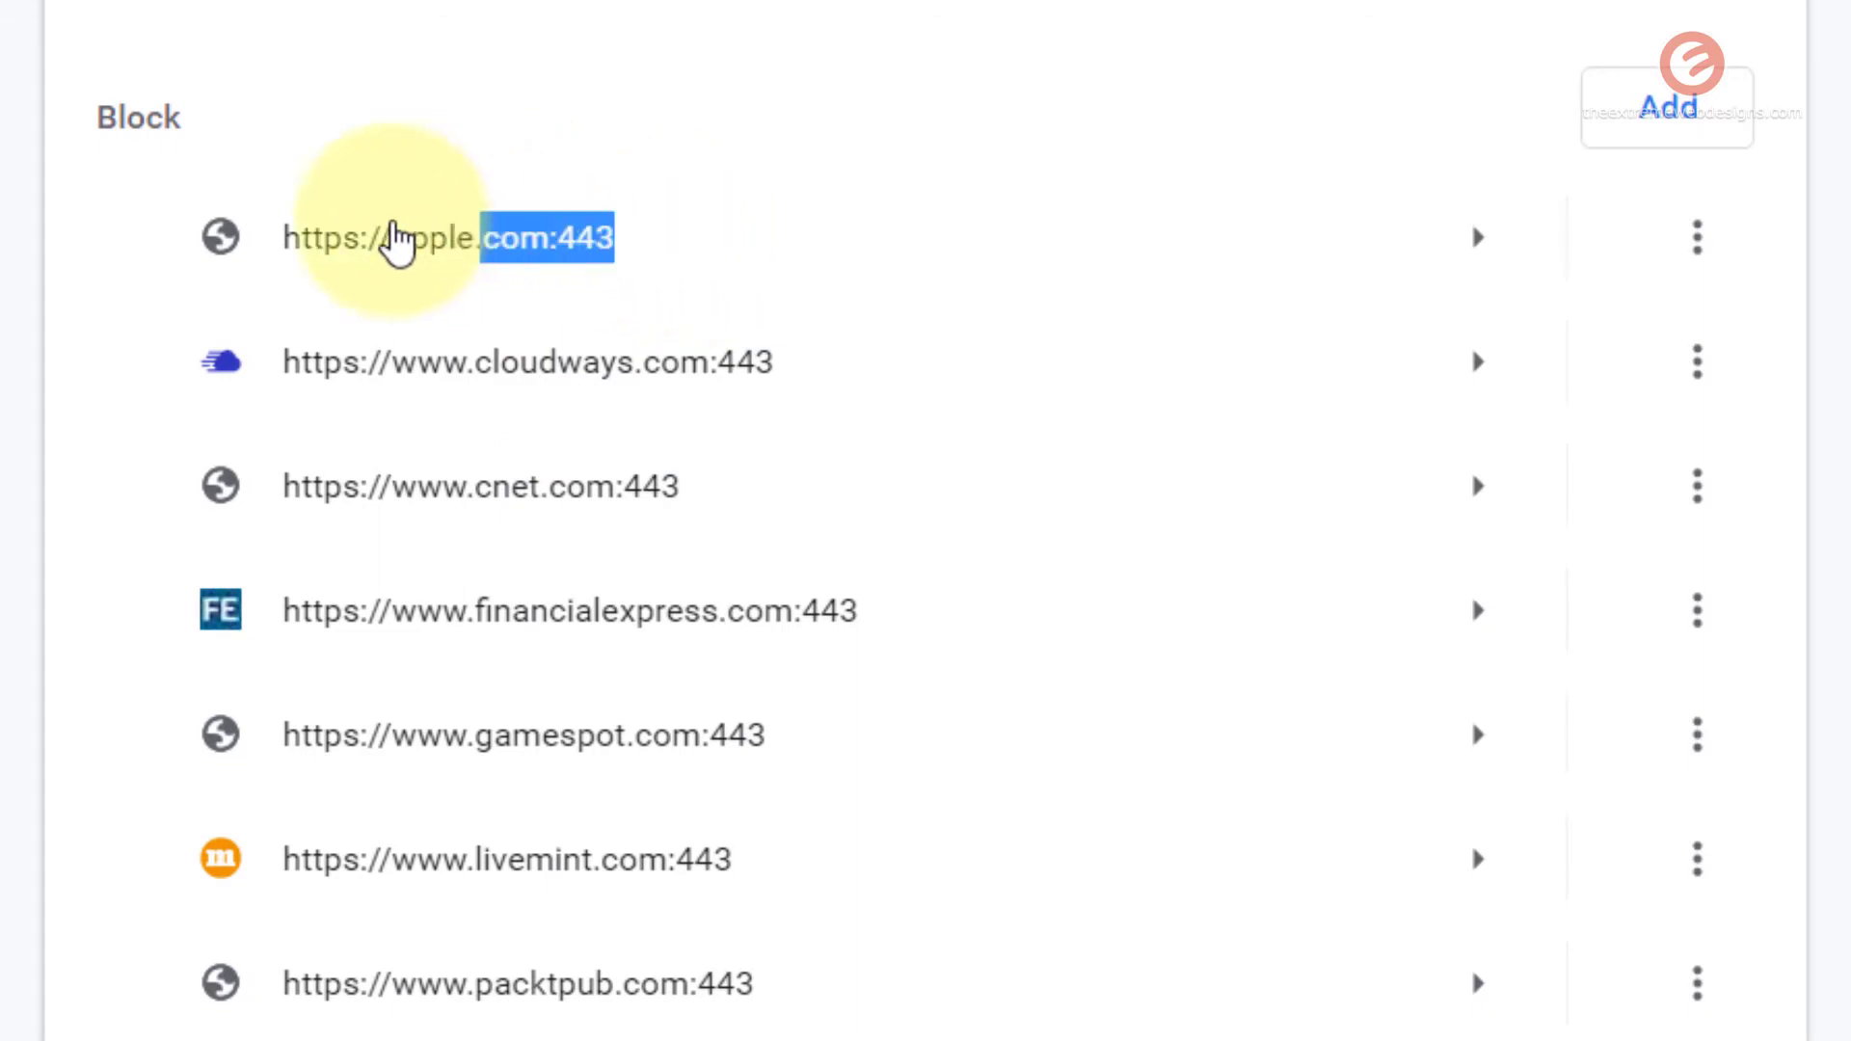
pyautogui.click(1831, 199)
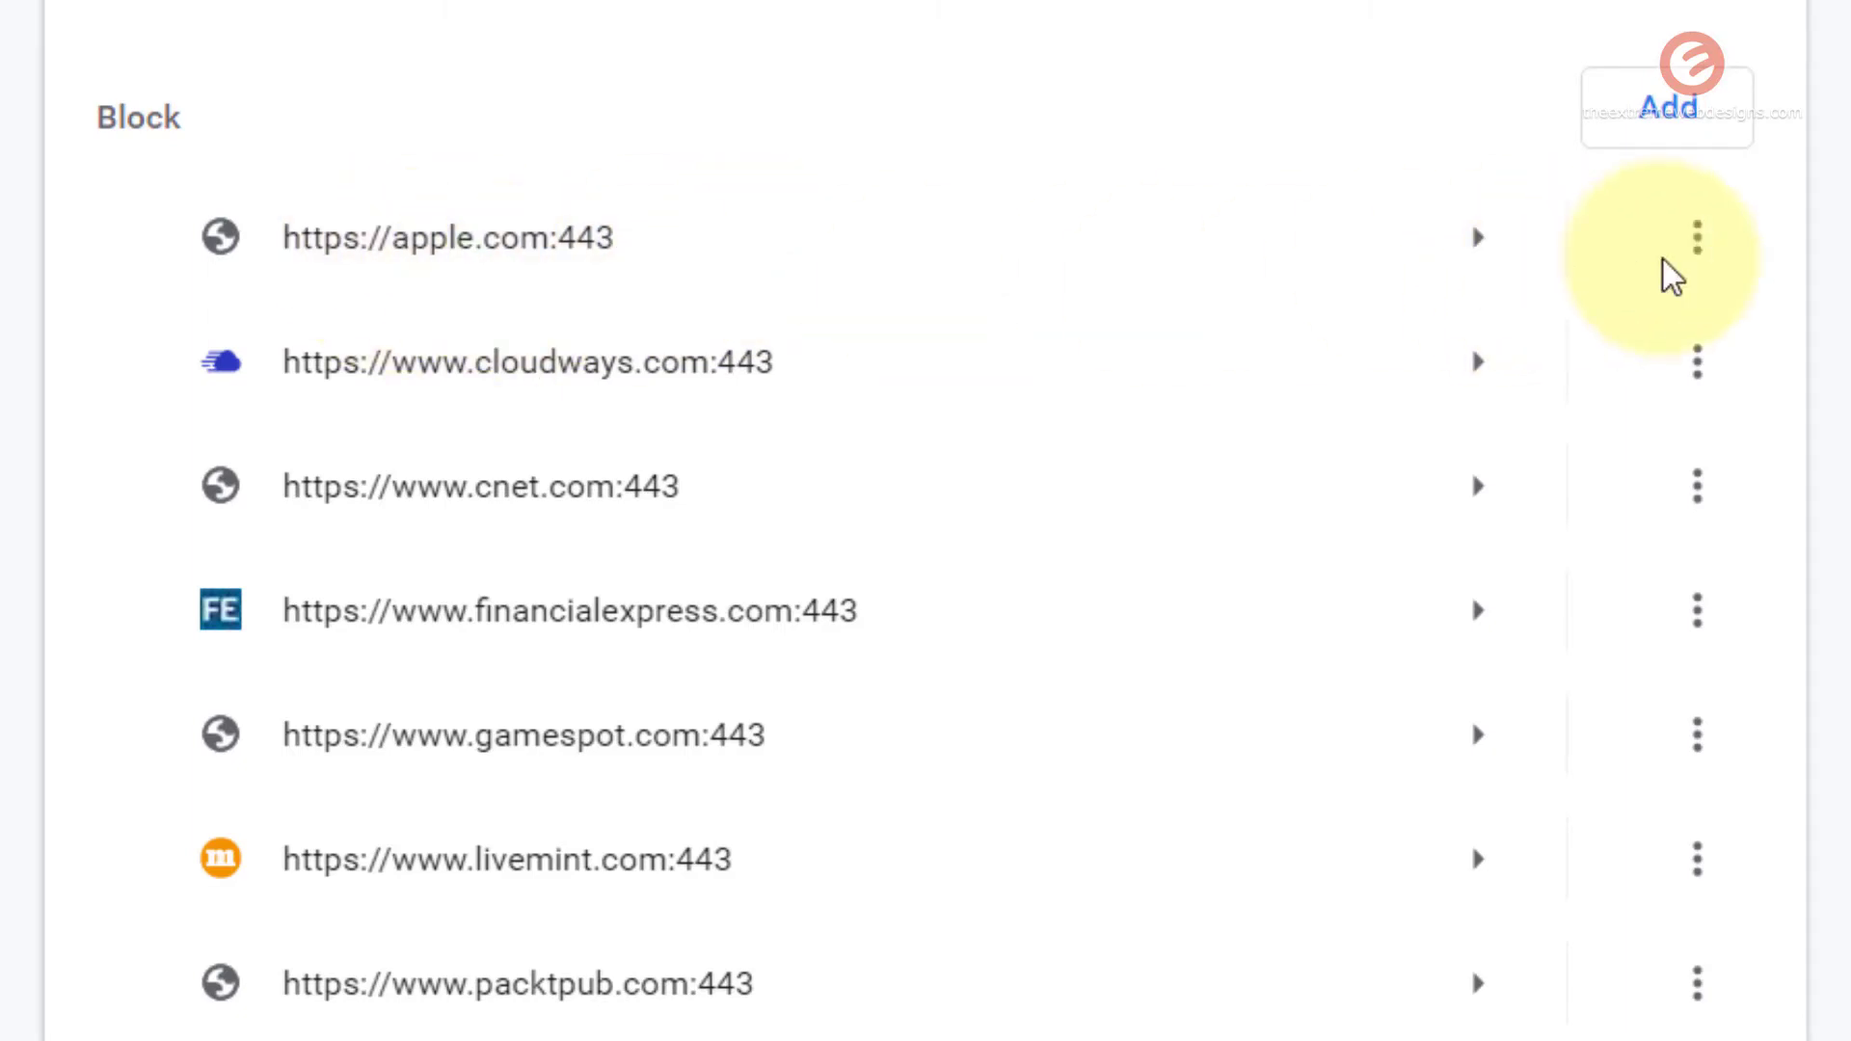
pyautogui.click(1698, 240)
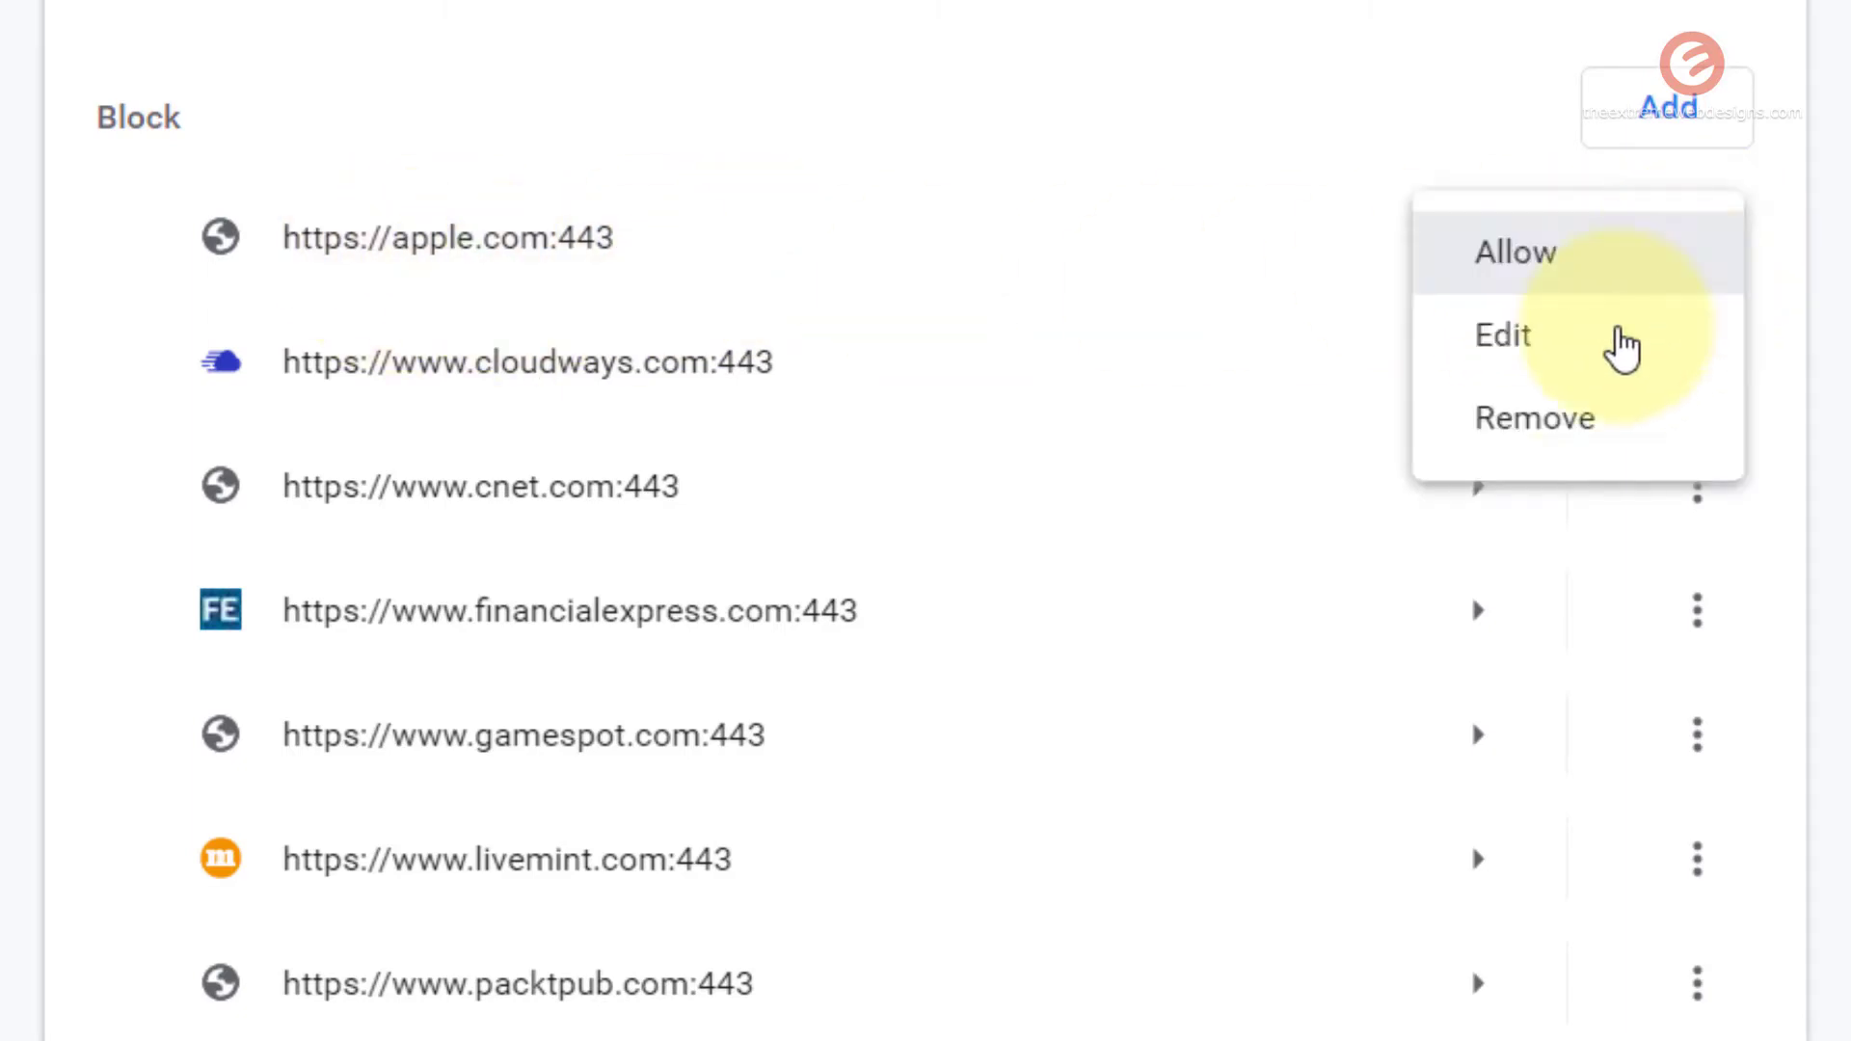
pyautogui.click(1563, 370)
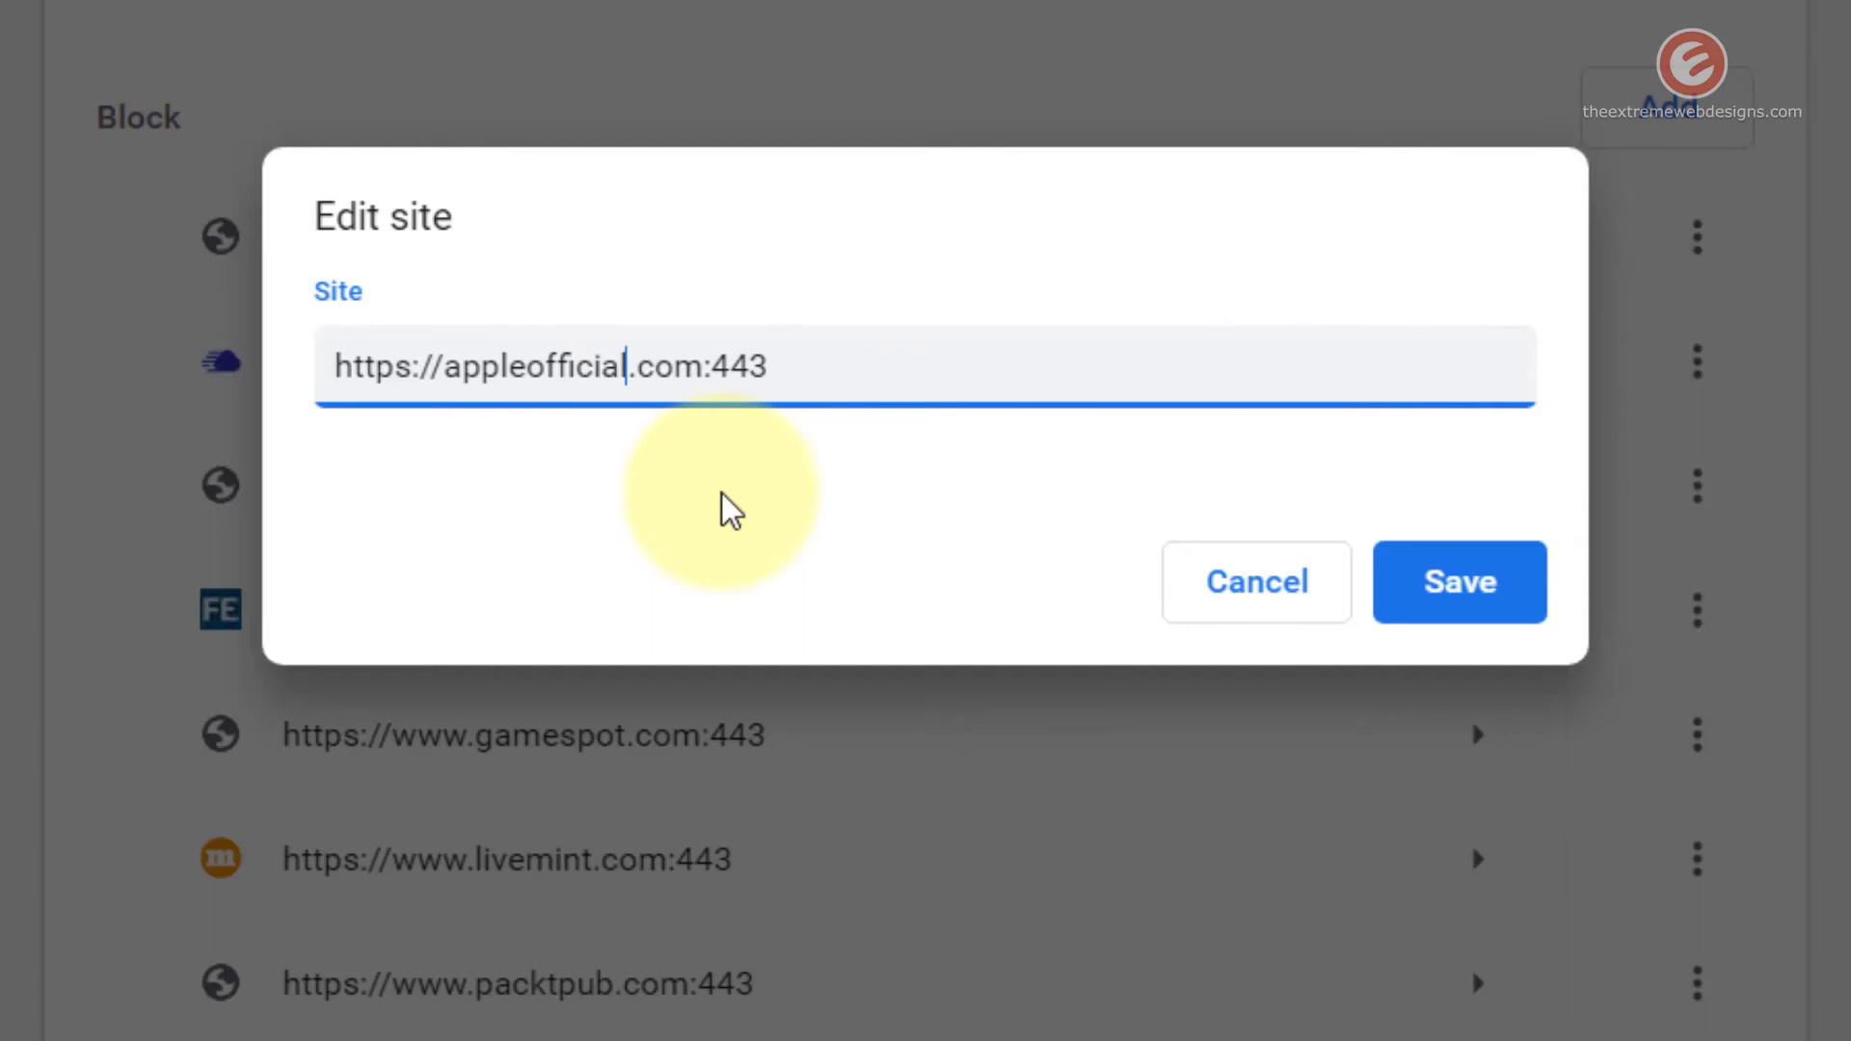
pyautogui.press('End')
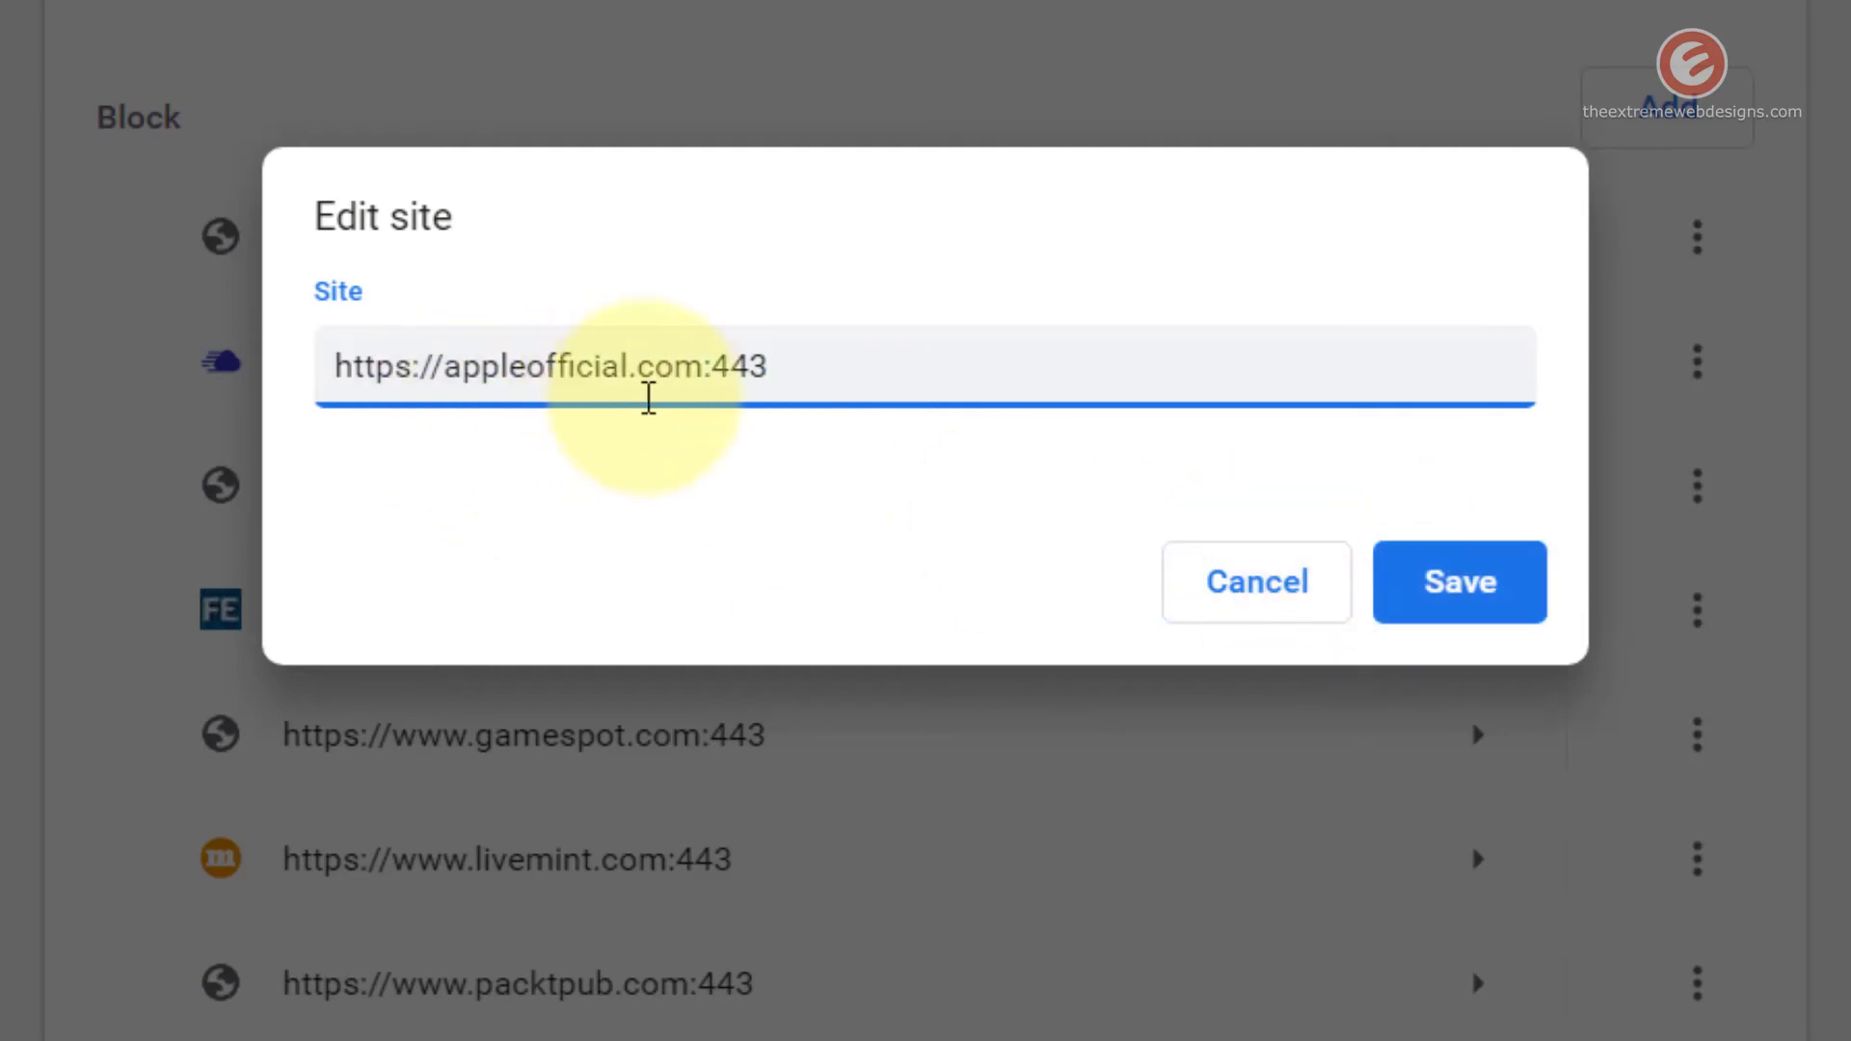
pyautogui.click(1464, 585)
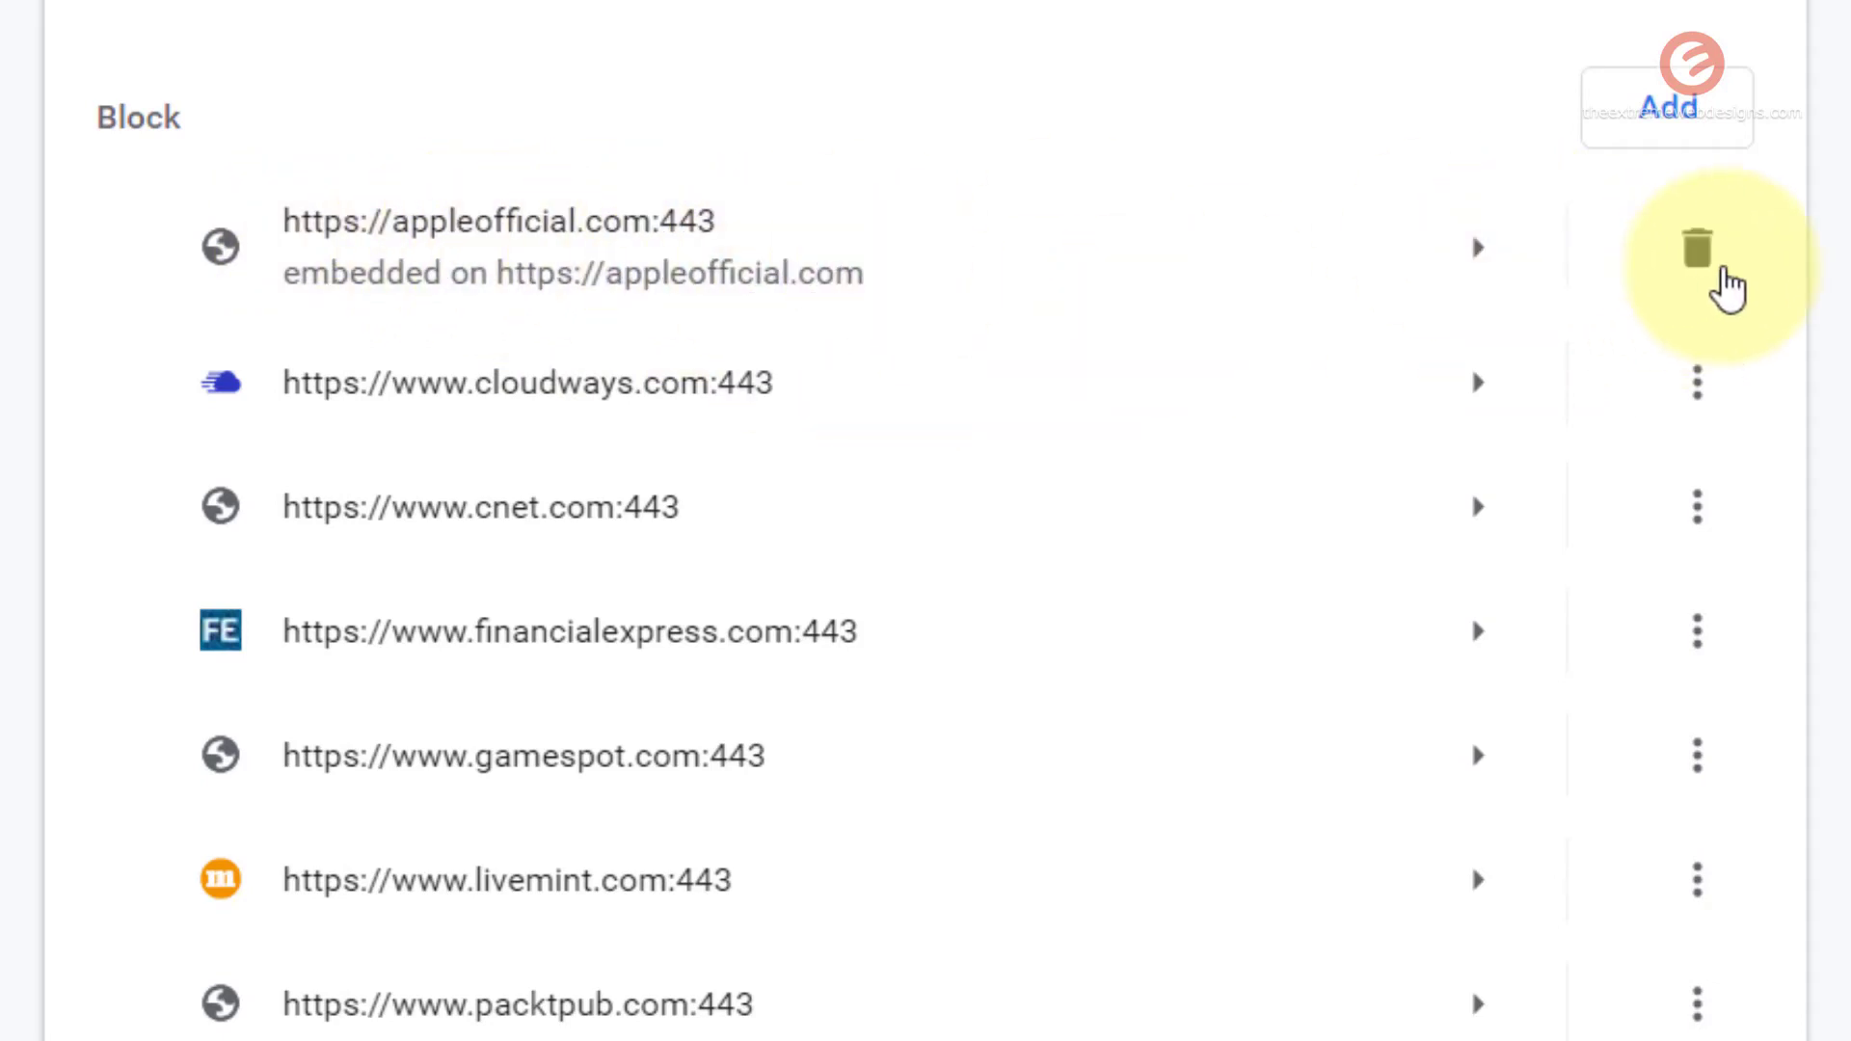
pyautogui.click(1701, 253)
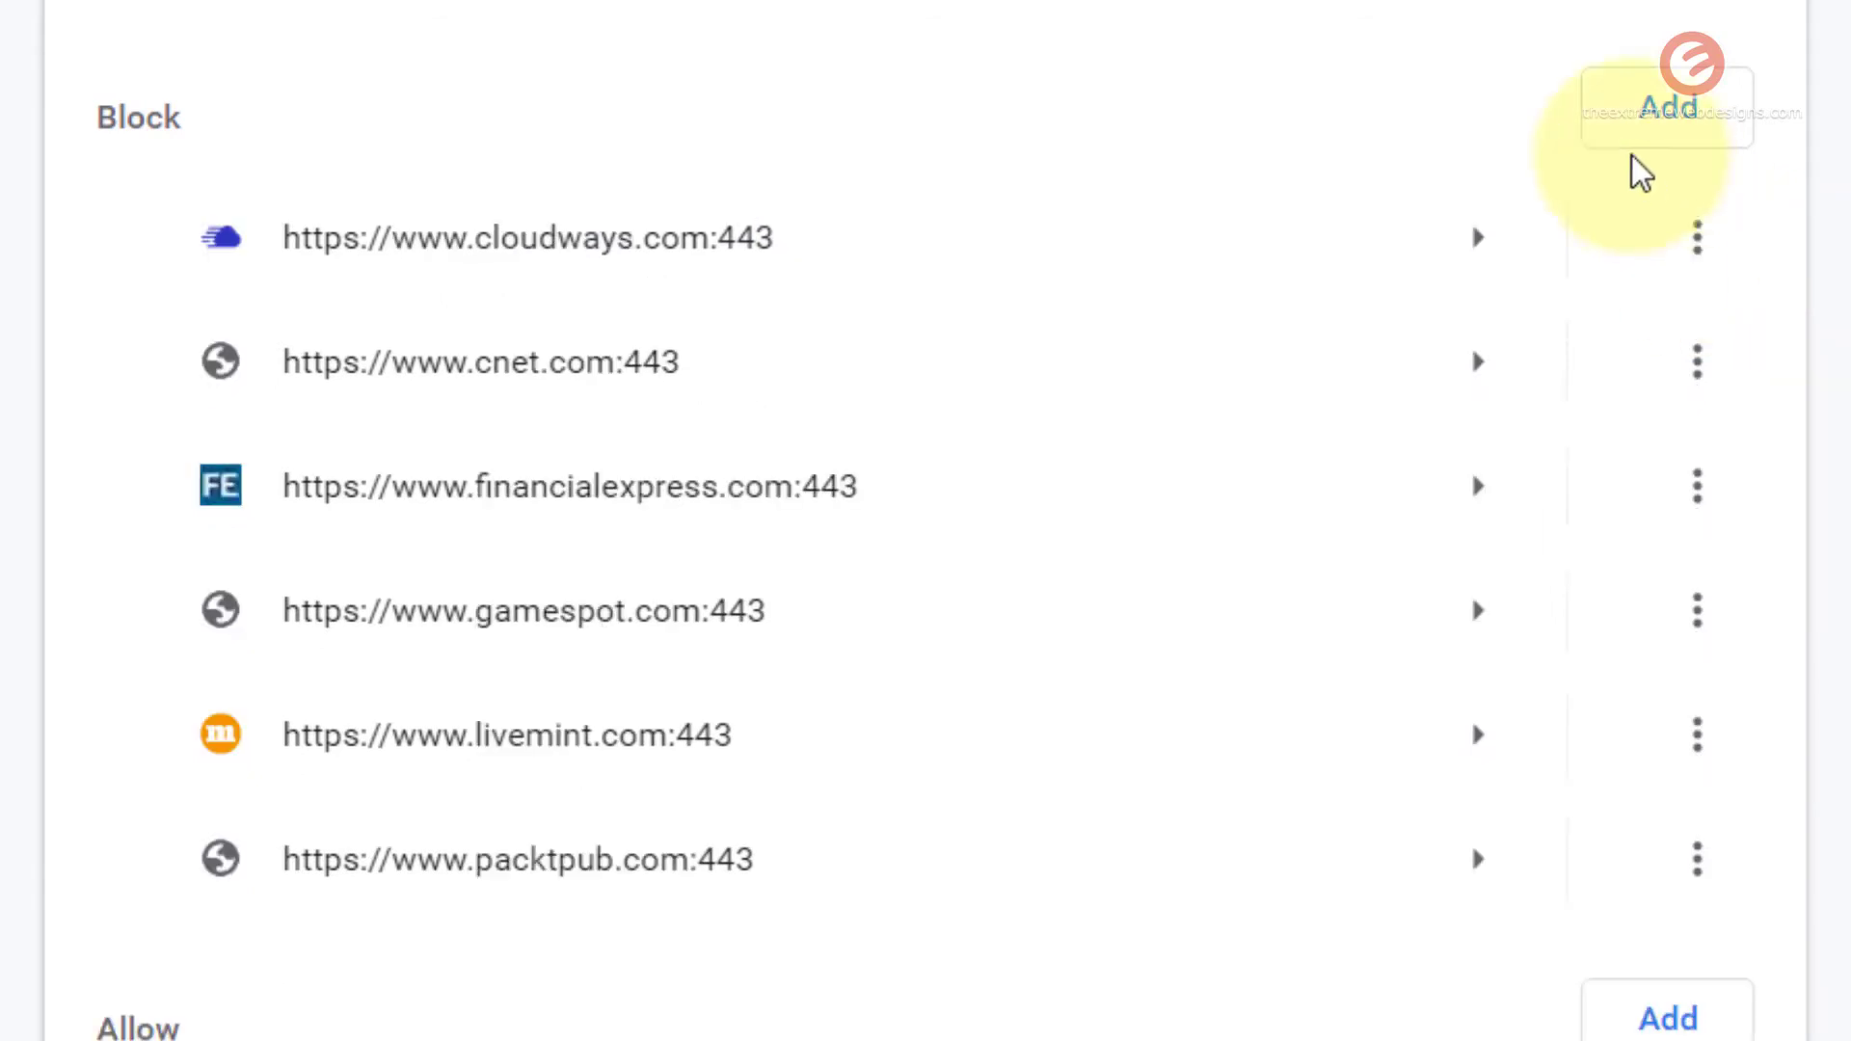
pyautogui.click(1664, 116)
pyautogui.write('ht')
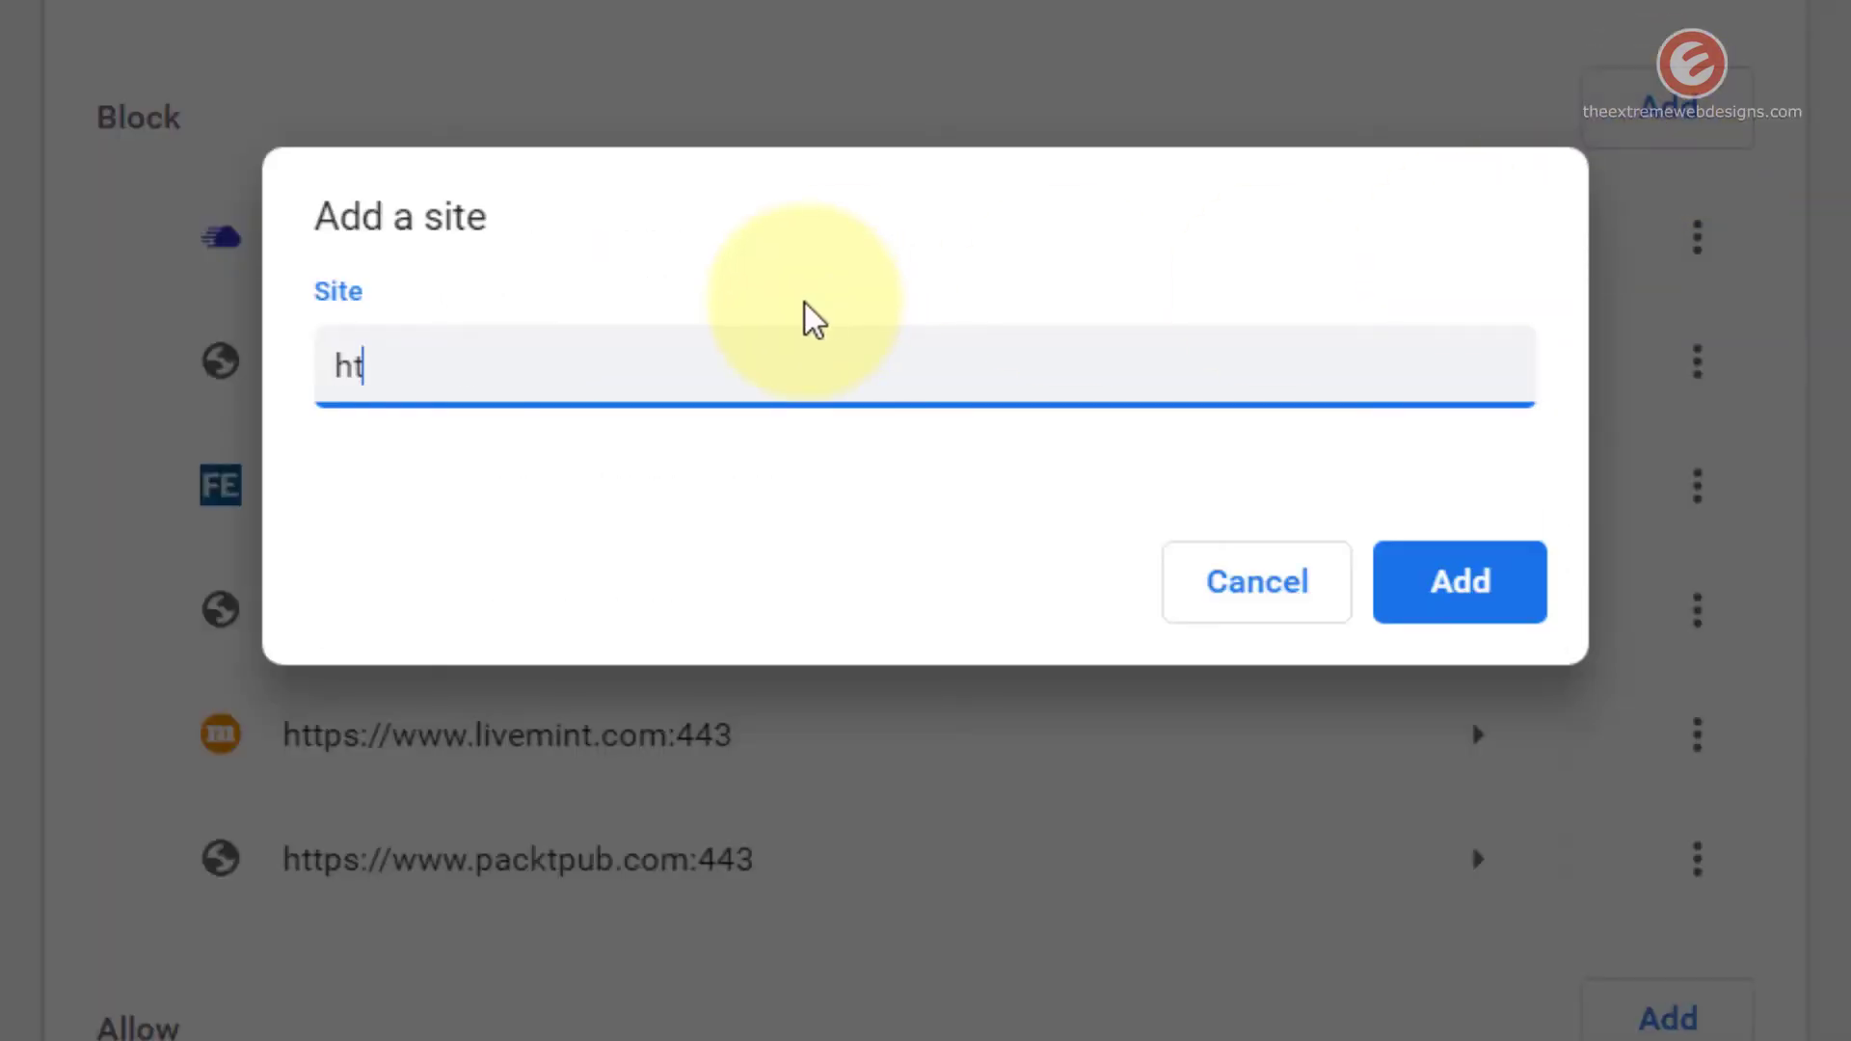
pyautogui.write('tps://apple.com')
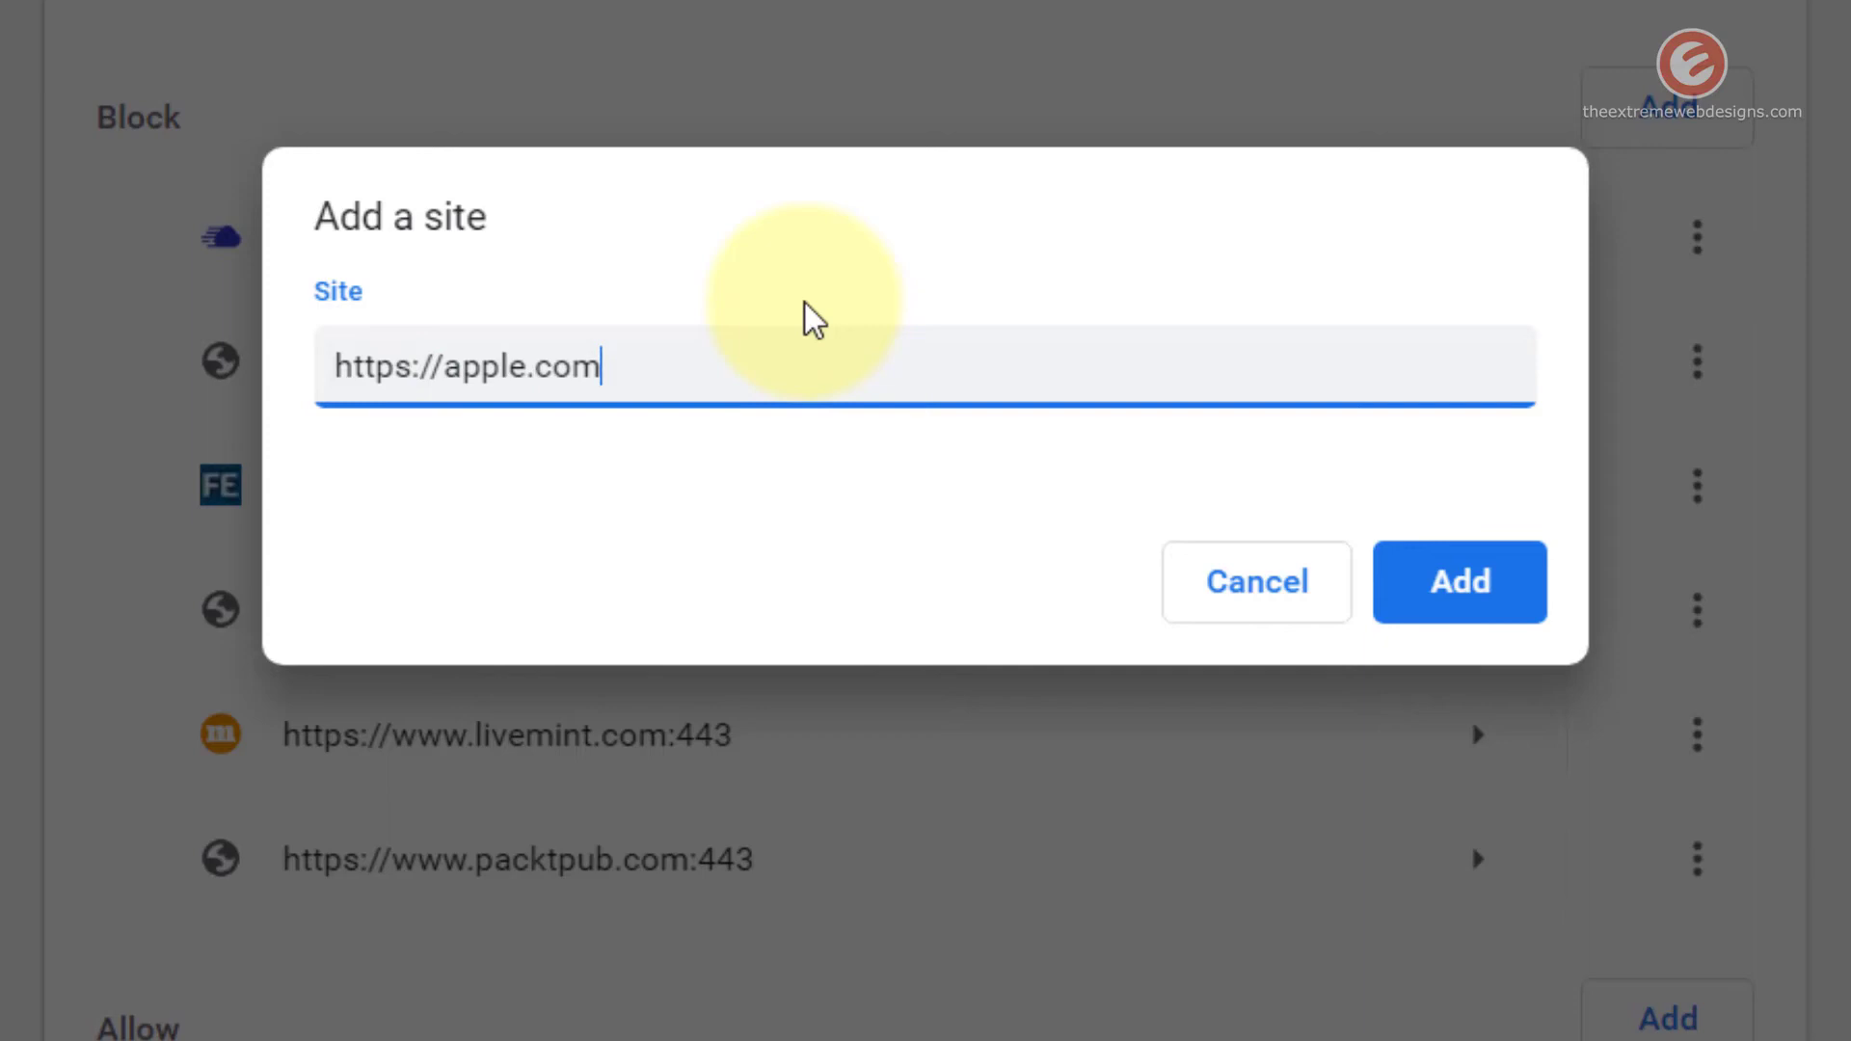
pyautogui.write(':443')
pyautogui.click(1374, 579)
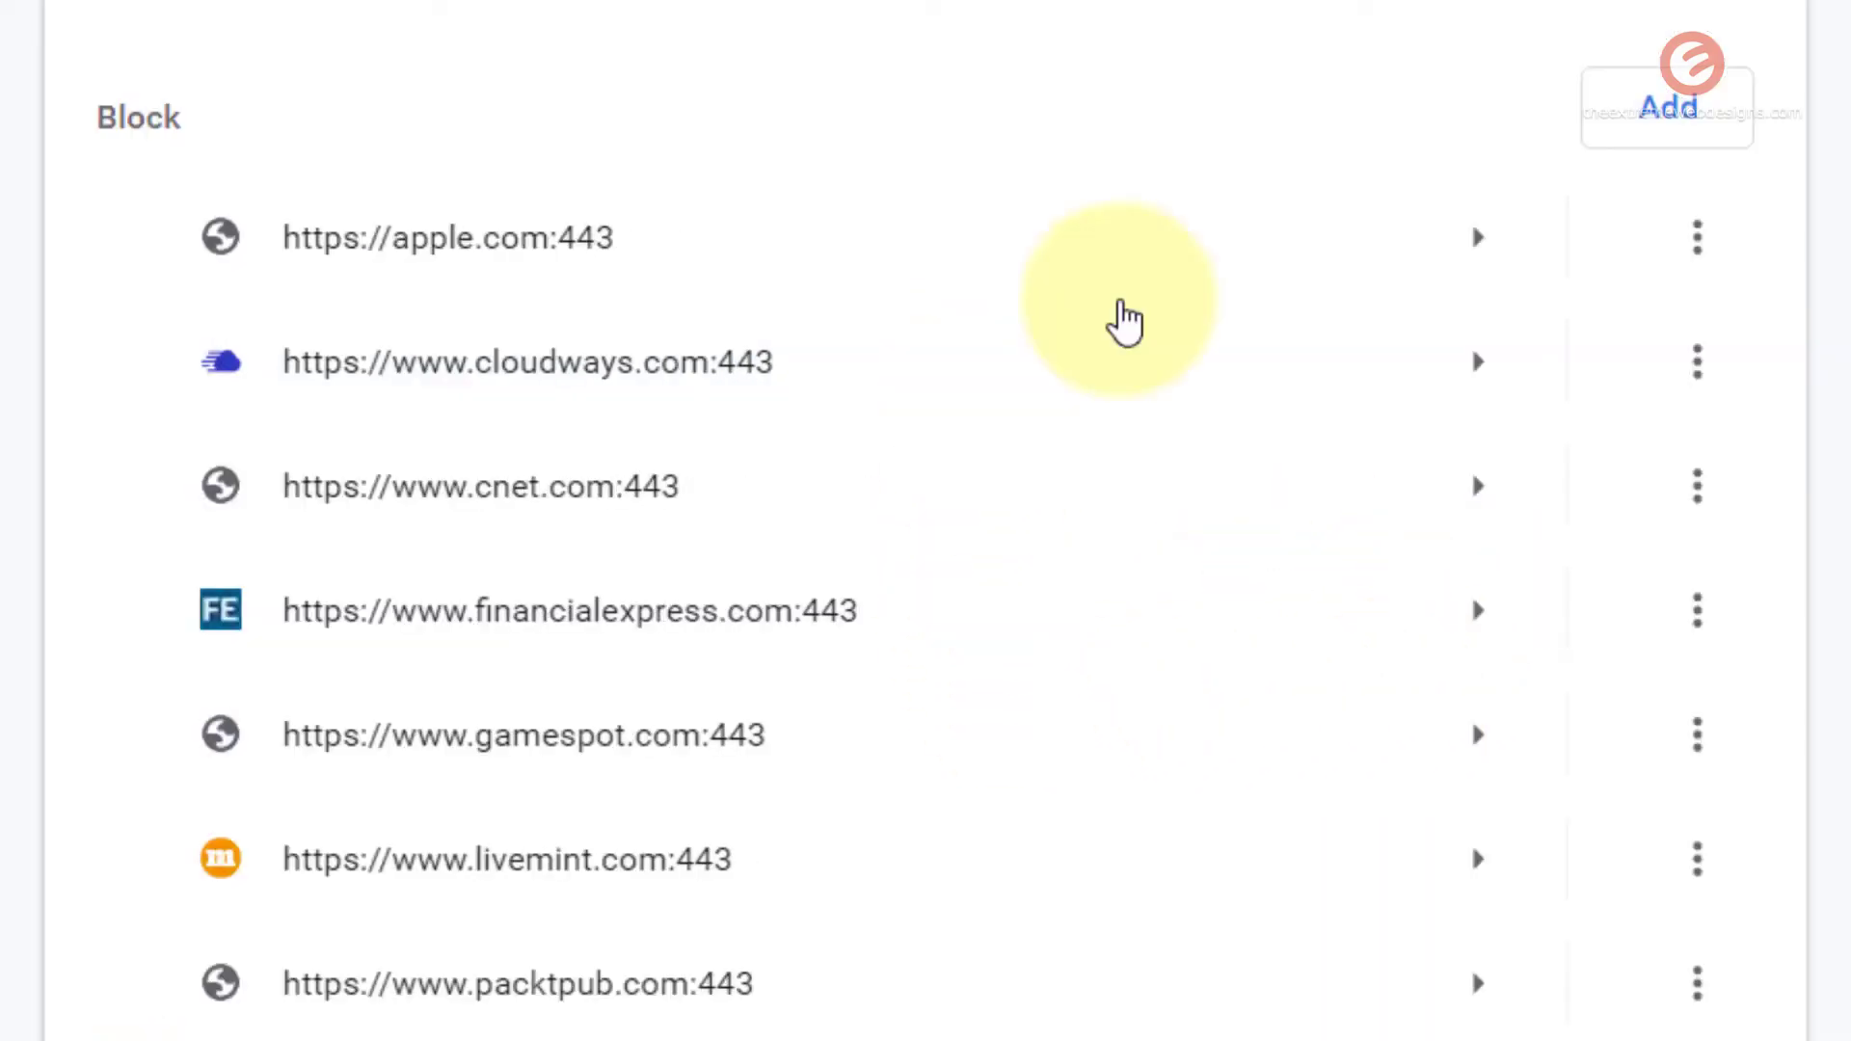
pyautogui.click(1698, 241)
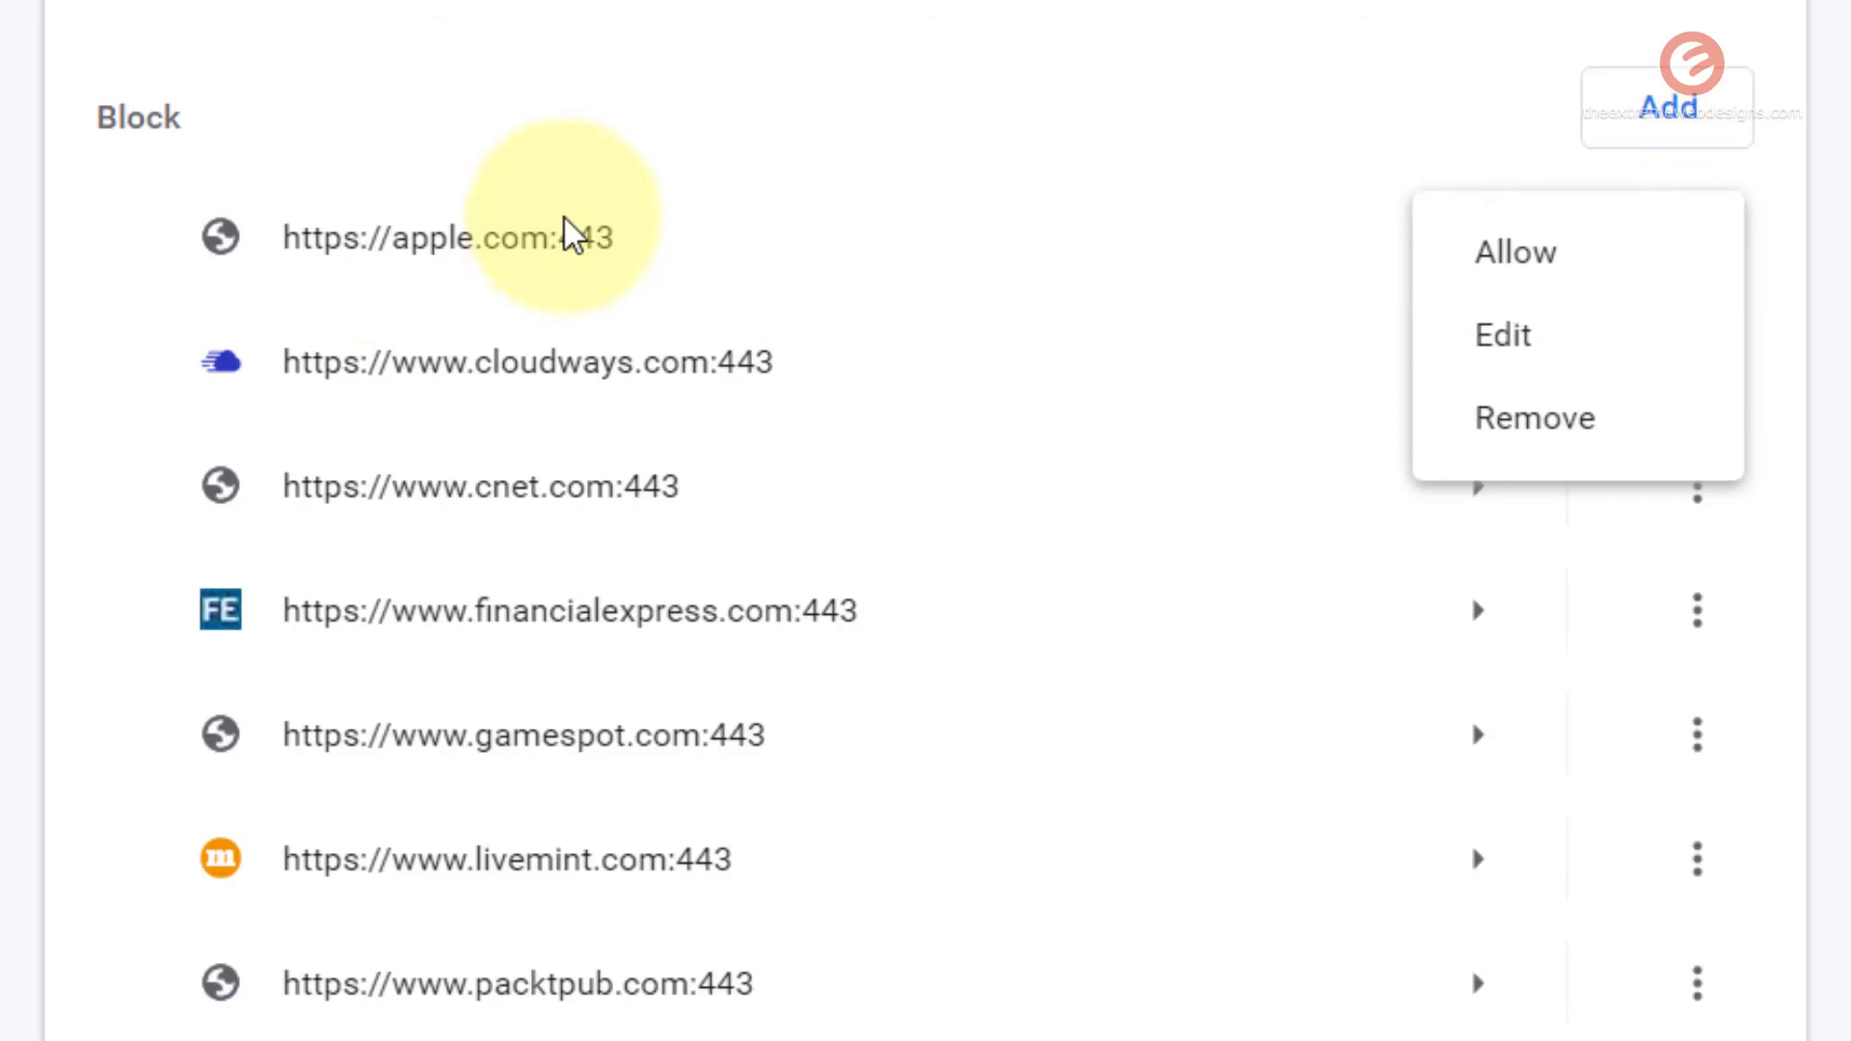
pyautogui.click(655, 123)
pyautogui.scroll(-1, 311, 401)
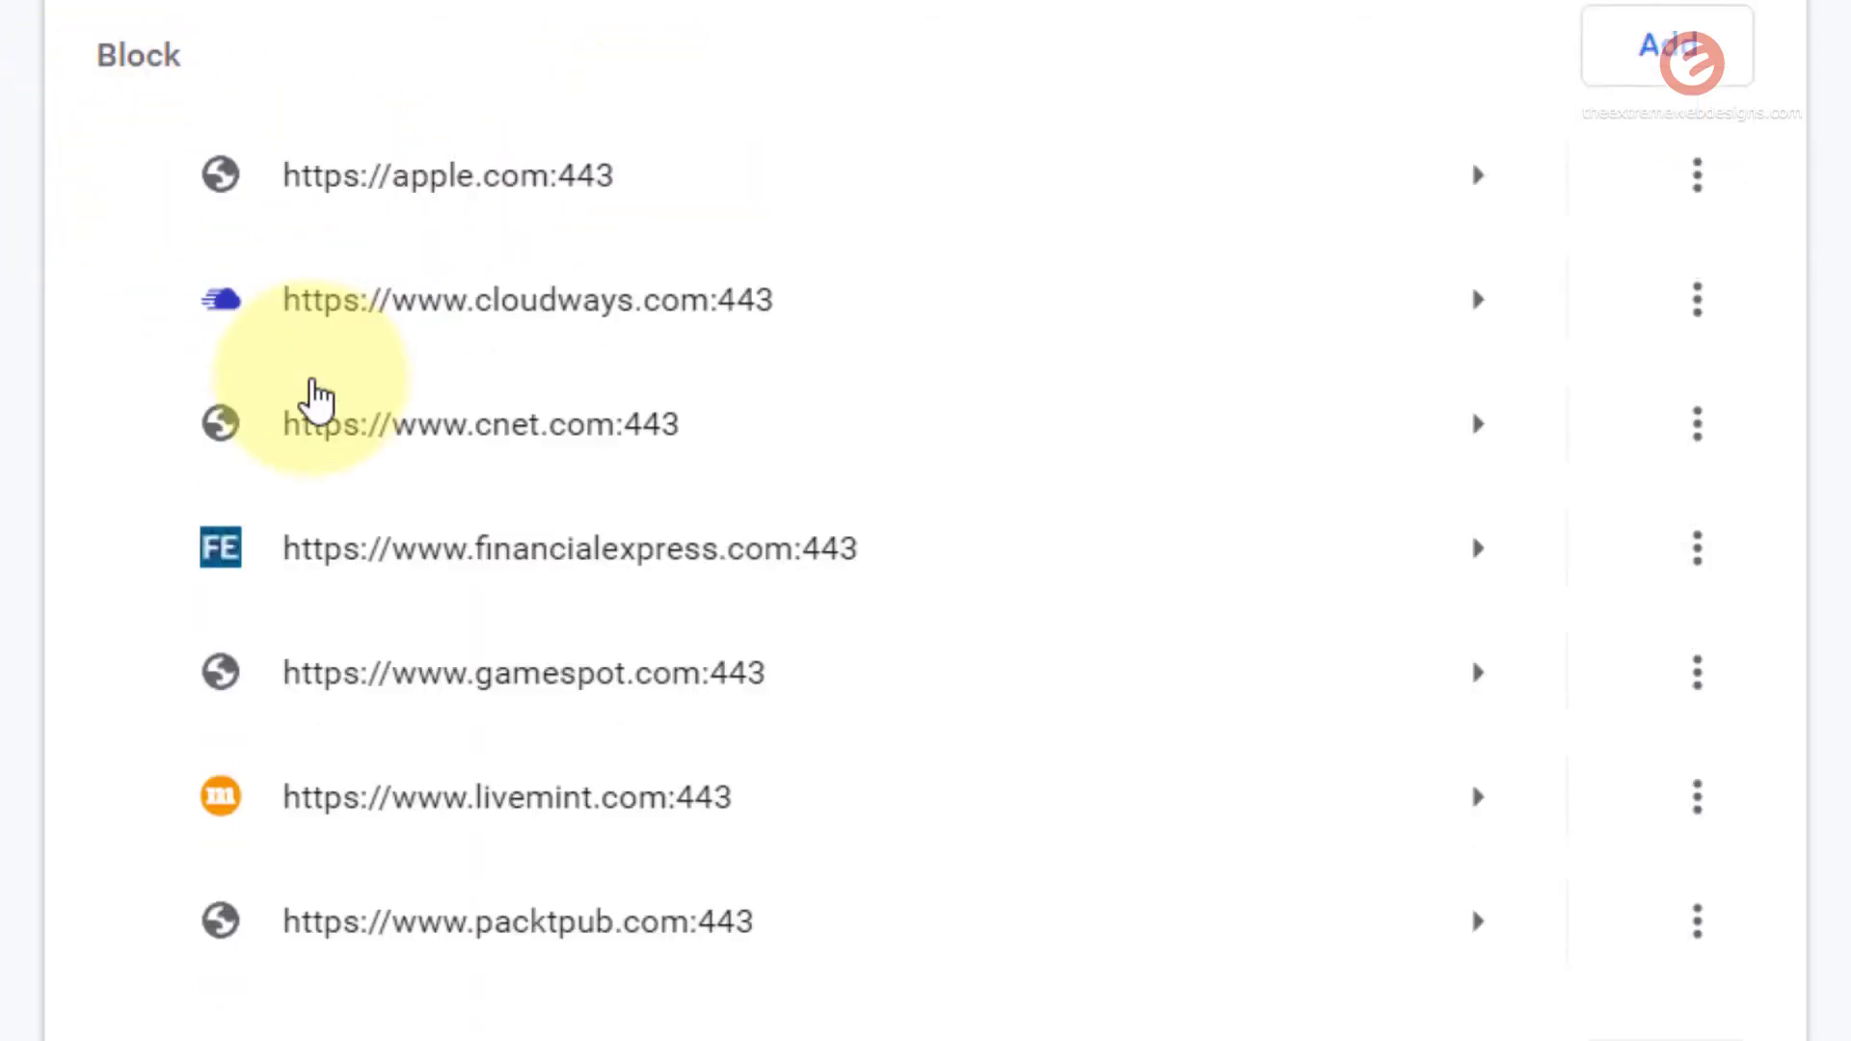
pyautogui.scroll(-3, 217, 579)
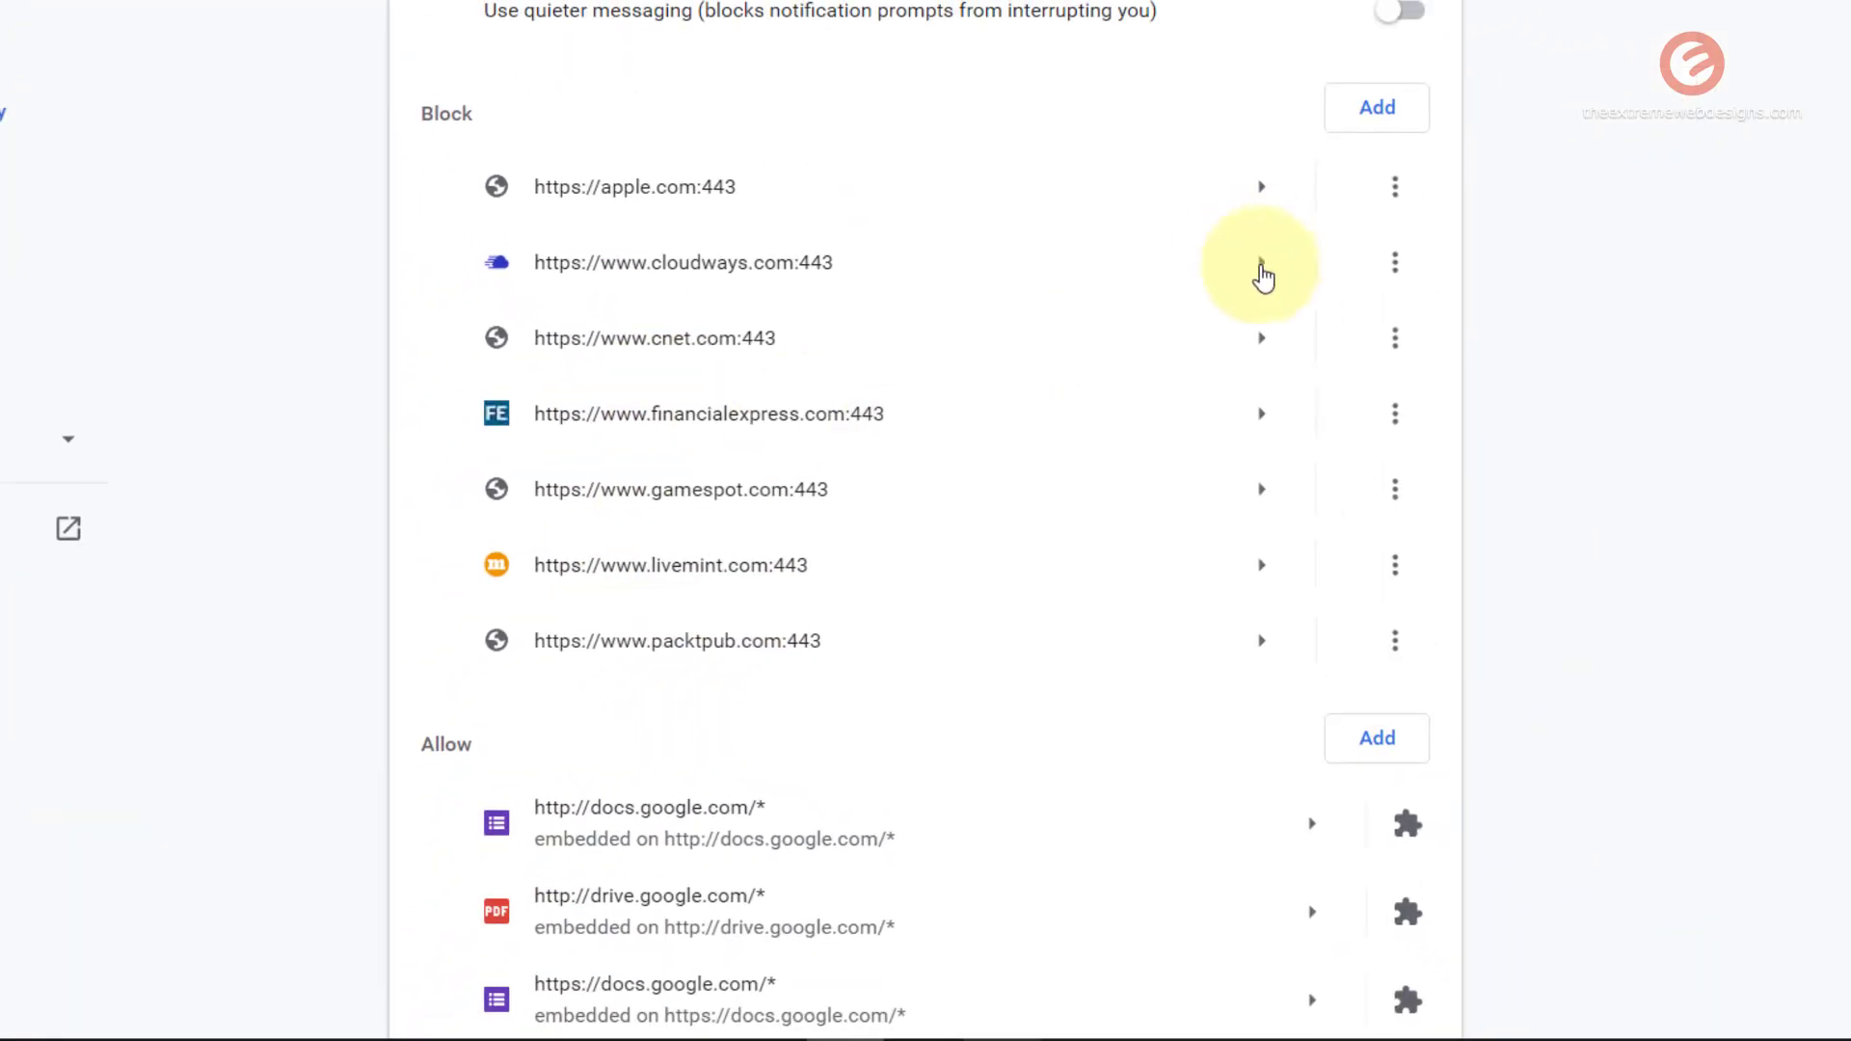
pyautogui.click(1397, 194)
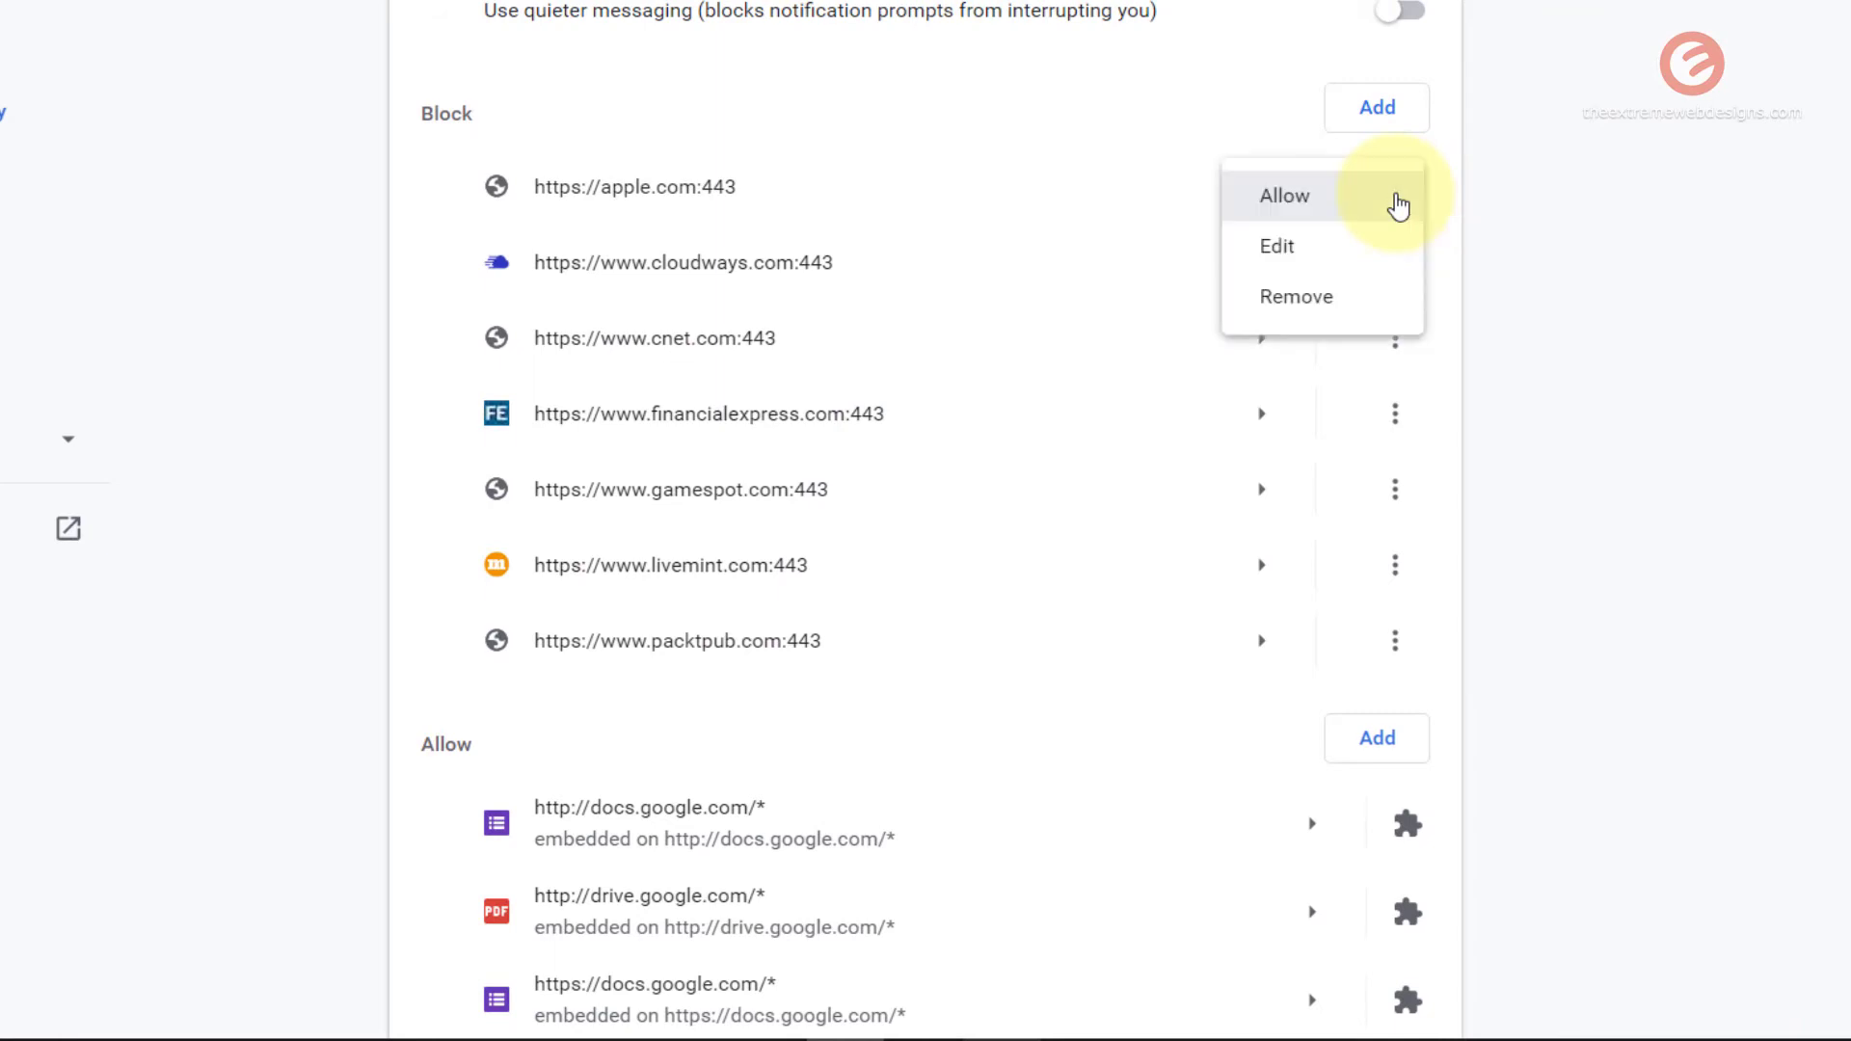
pyautogui.click(1314, 214)
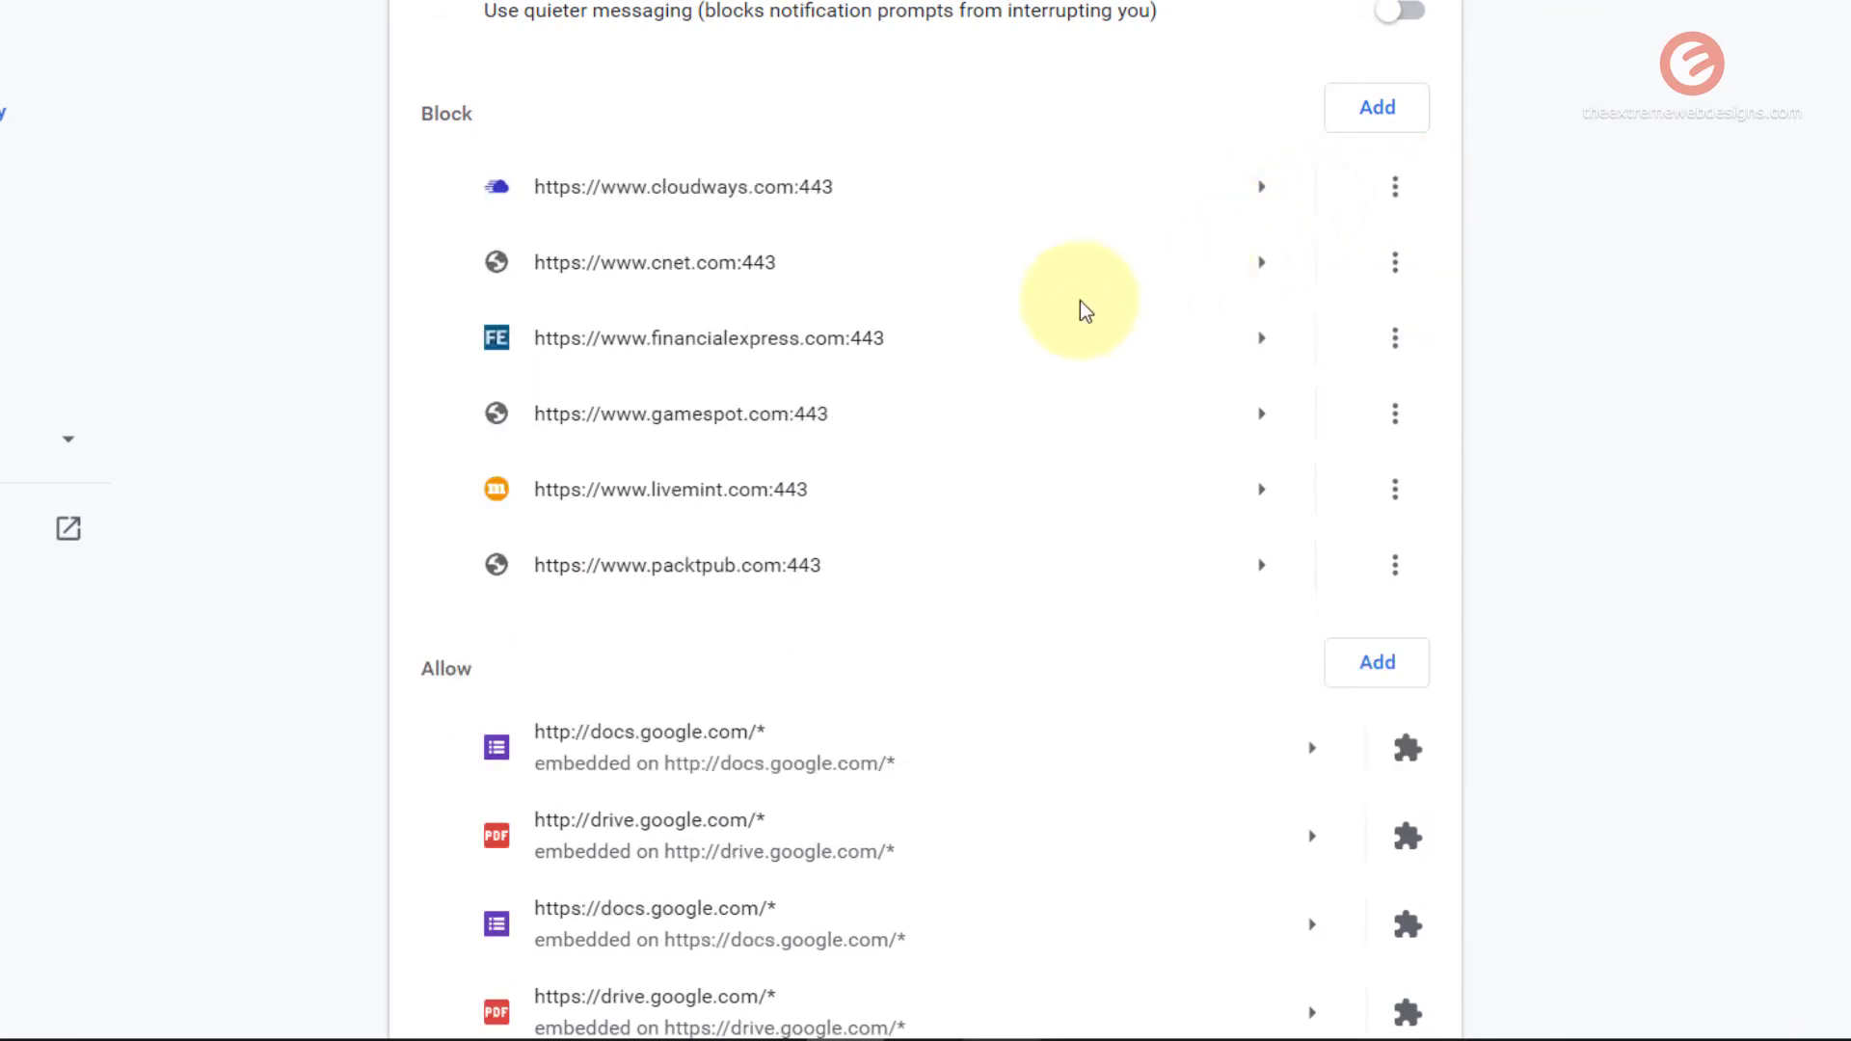
pyautogui.scroll(-4, 748, 940)
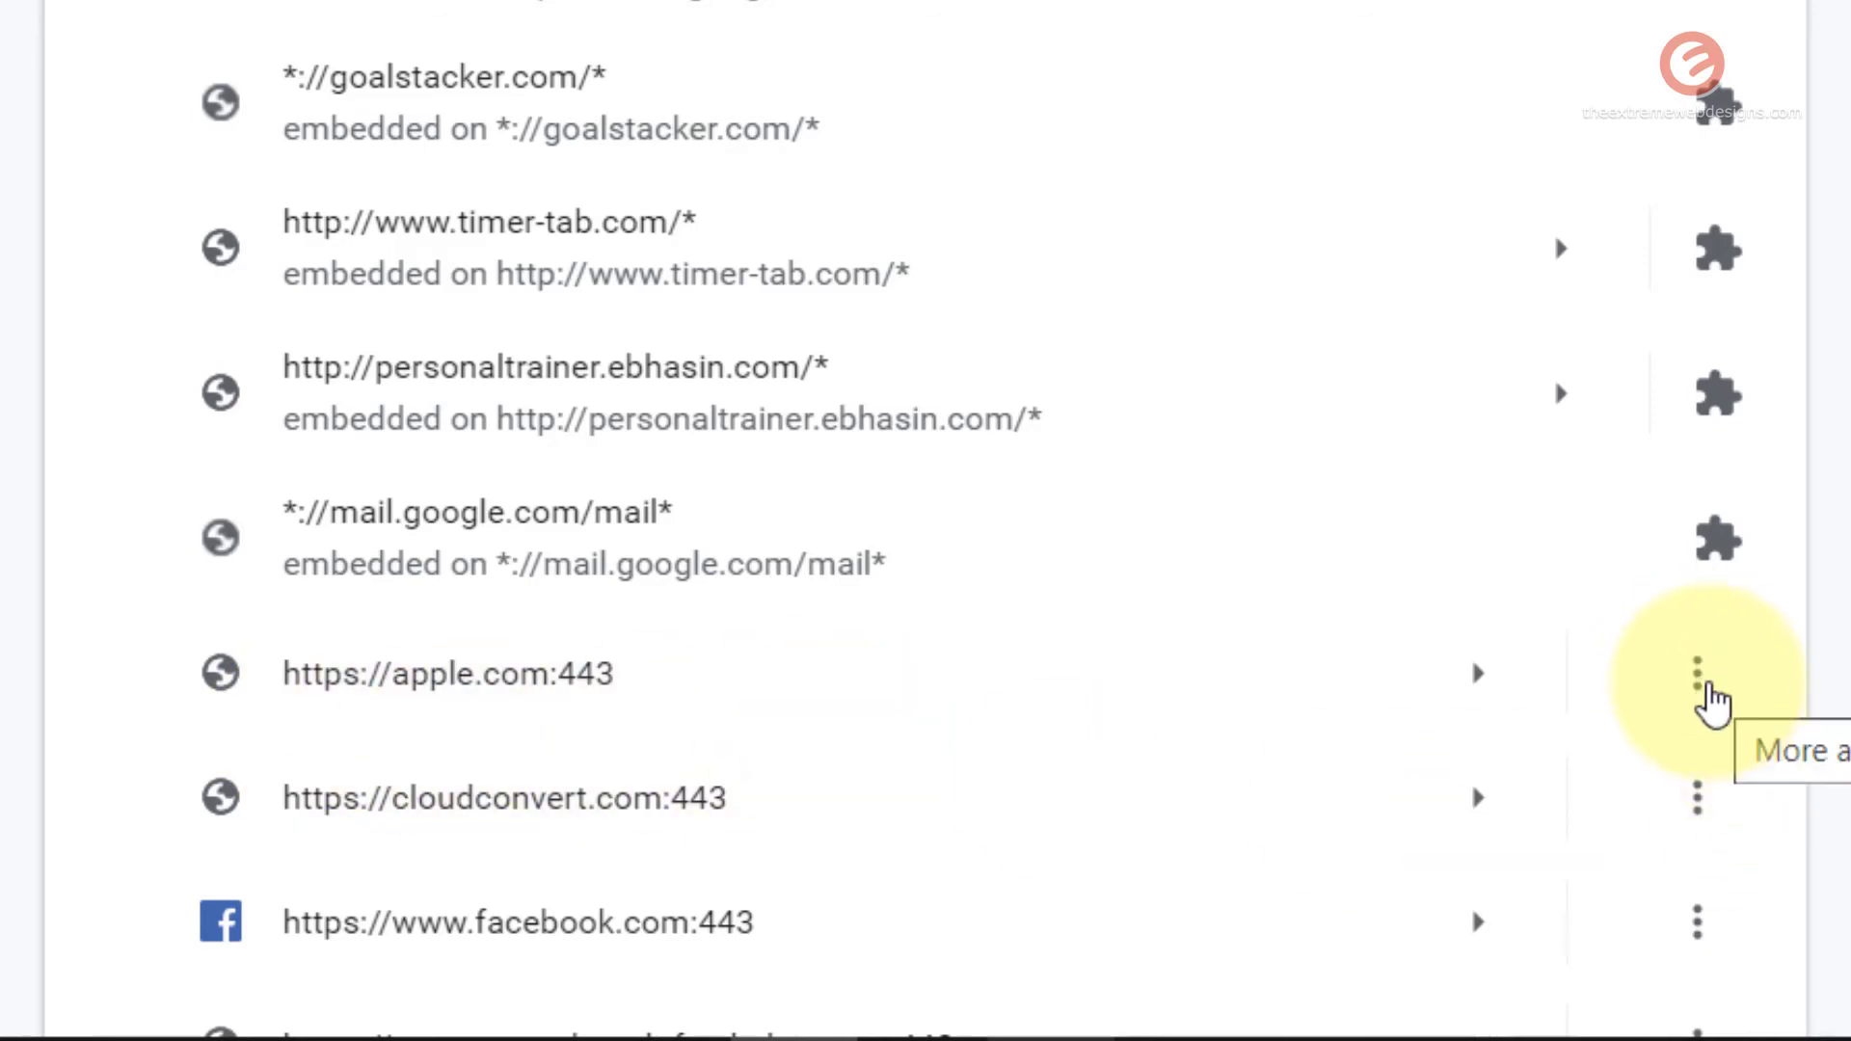
# Switch the allowed apple.com entry back to Block
pyautogui.click(1700, 675)
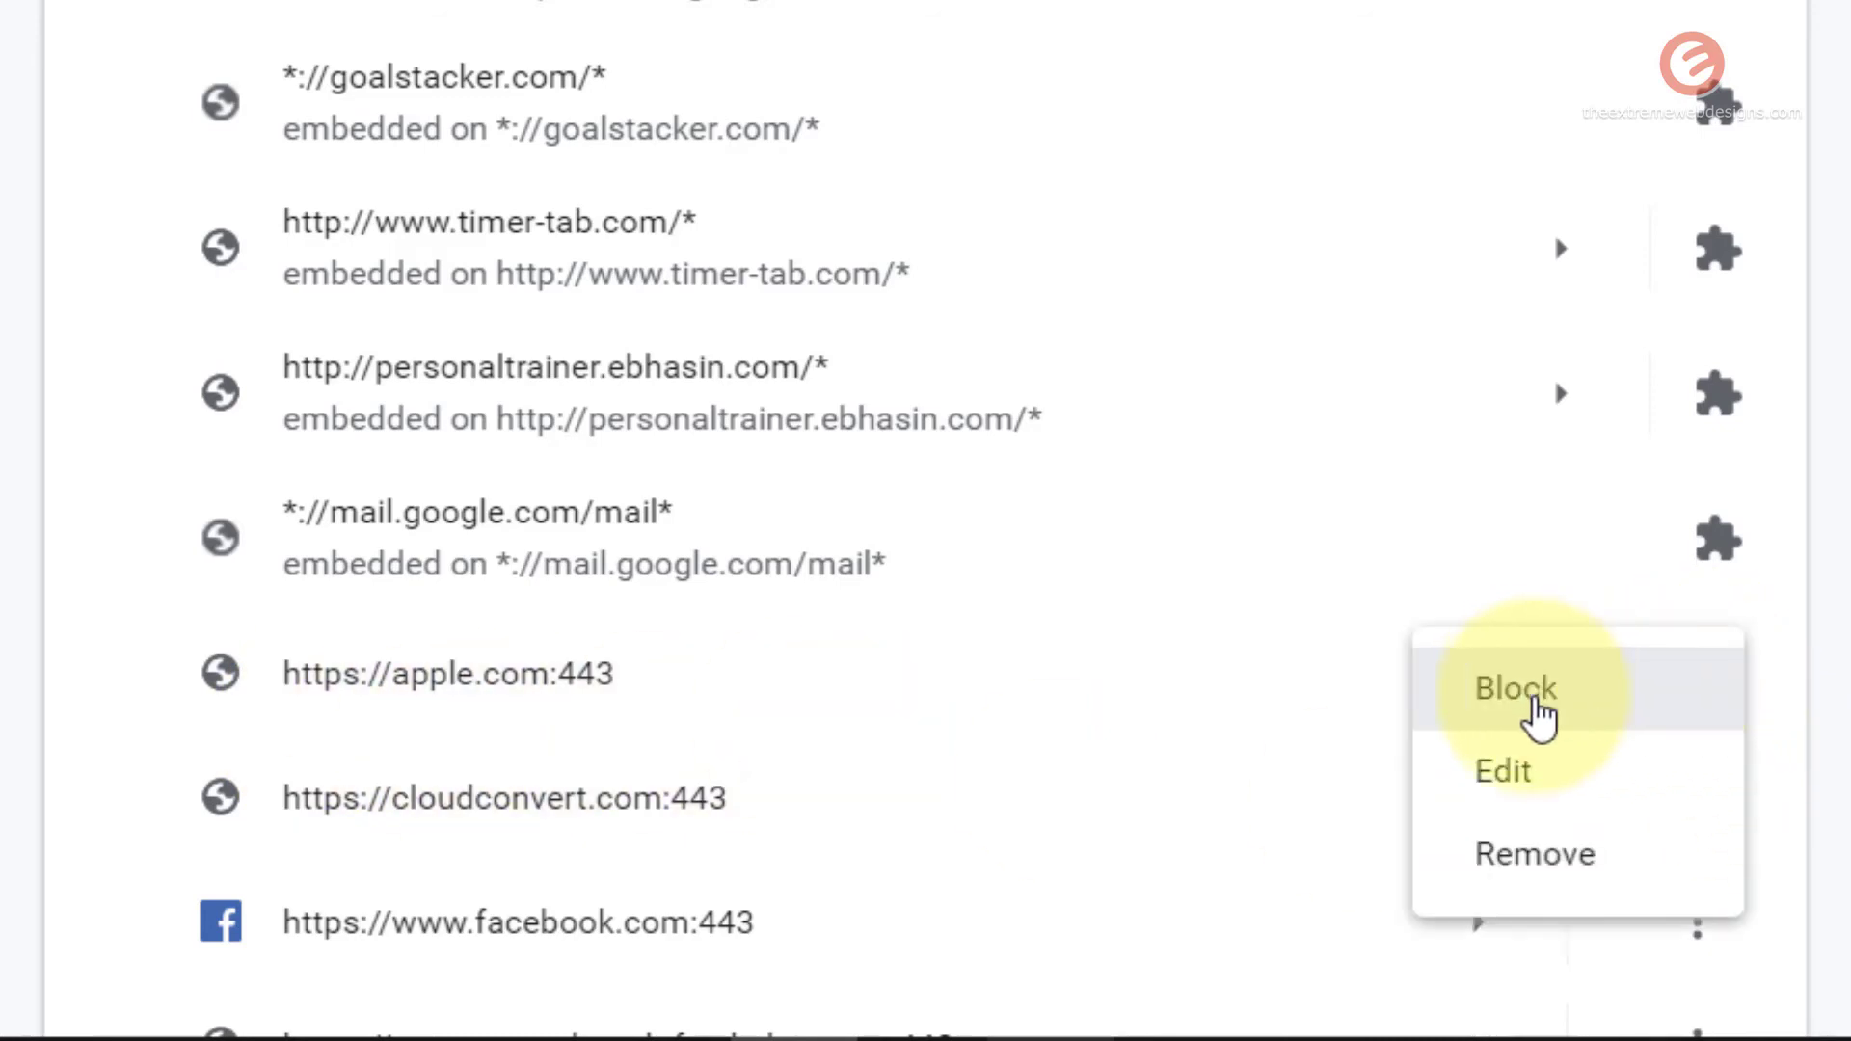
pyautogui.click(1538, 706)
pyautogui.scroll(5, 1434, 680)
pyautogui.scroll(3, 806, 508)
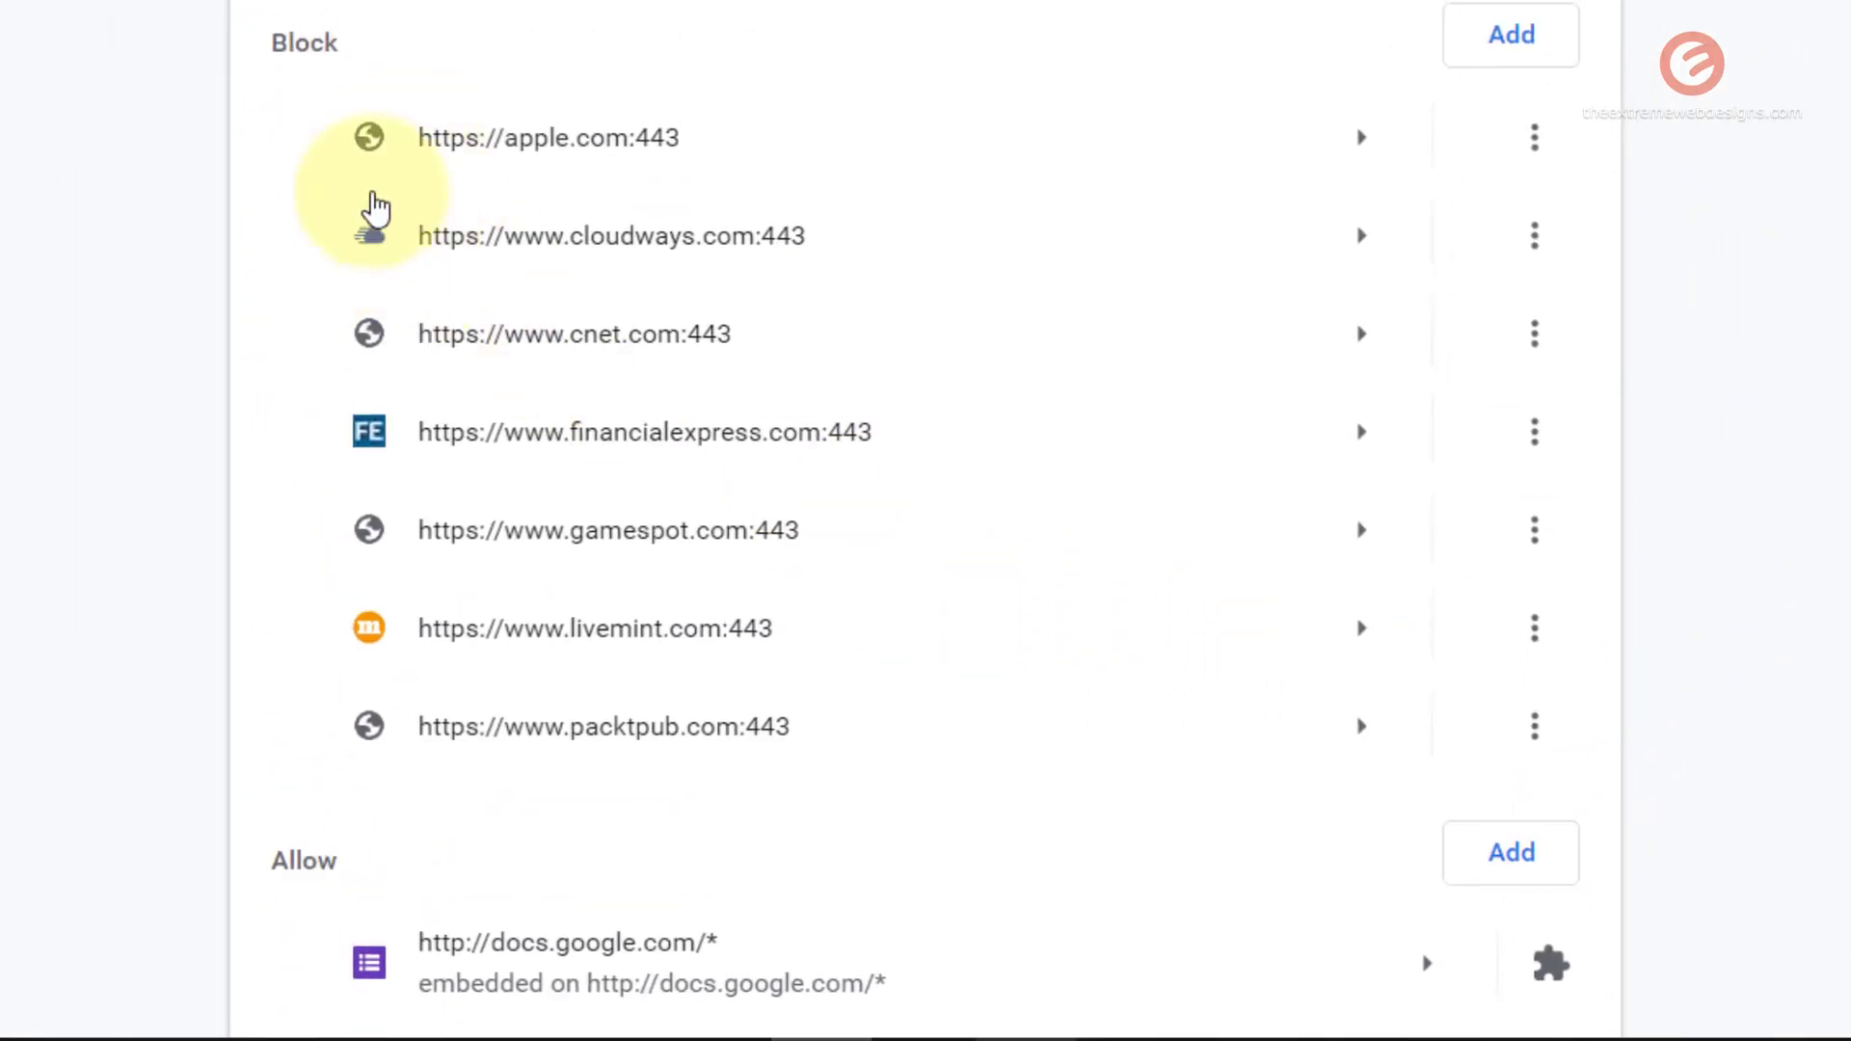